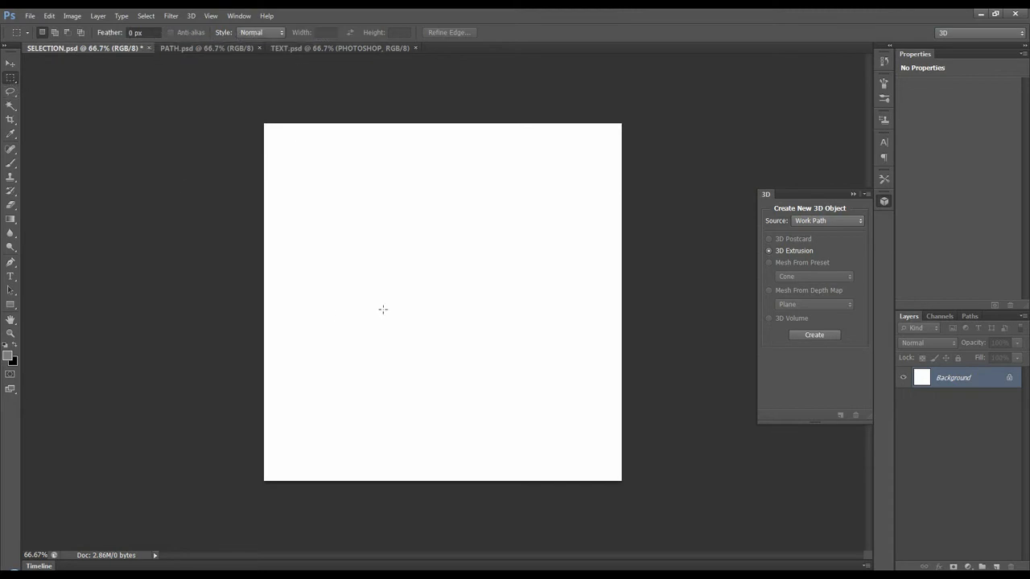
Step: Make a square selection near the canvas centre and fill it on a new layer with 50% brightness gray
{"action": "left_click_drag", "start_coordinate": [412, 283], "coordinate": [506, 374]}
{"action": "left_click", "coordinate": [996, 567]}
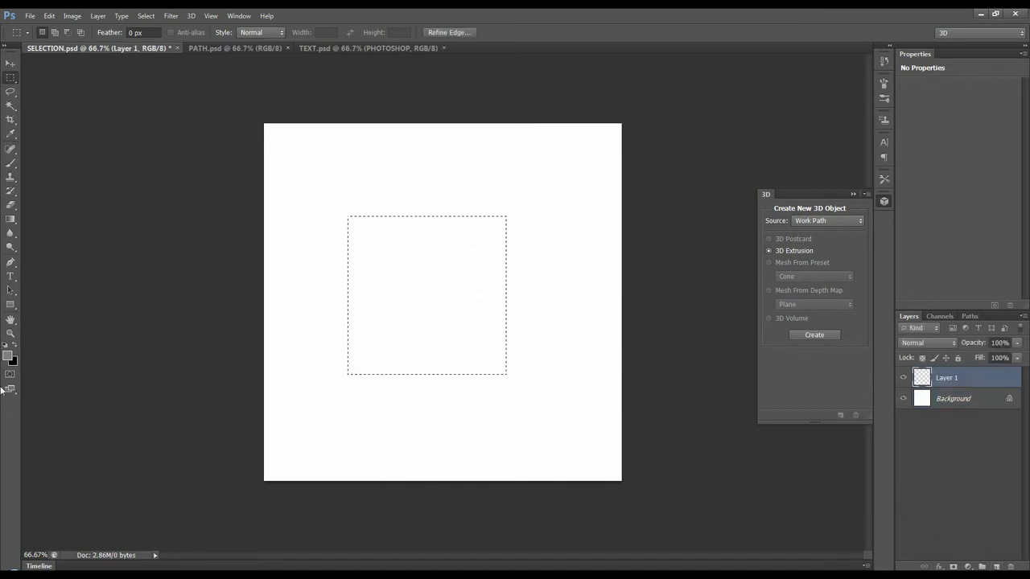
{"action": "left_click", "coordinate": [9, 358]}
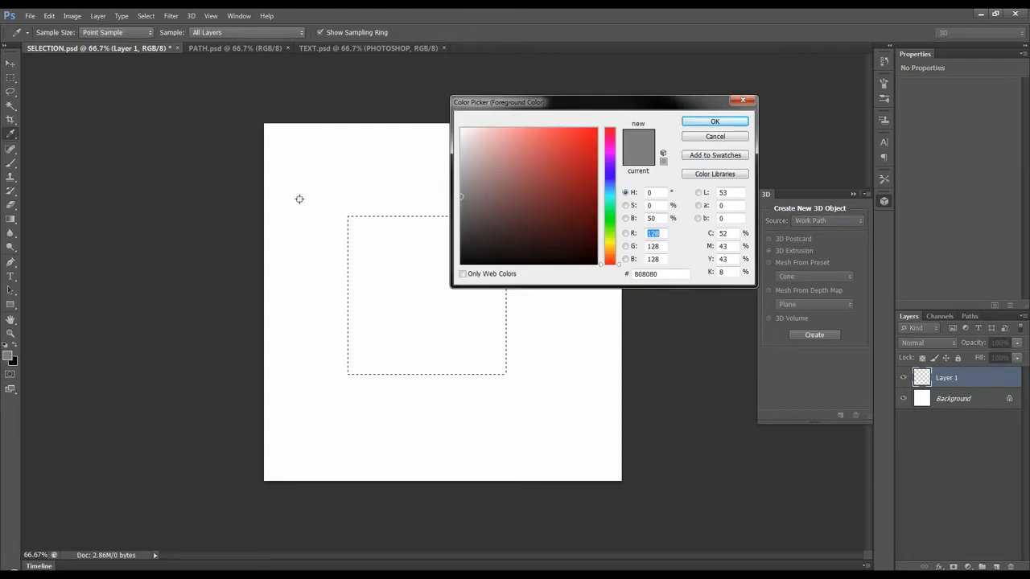
{"action": "left_click", "coordinate": [646, 216]}
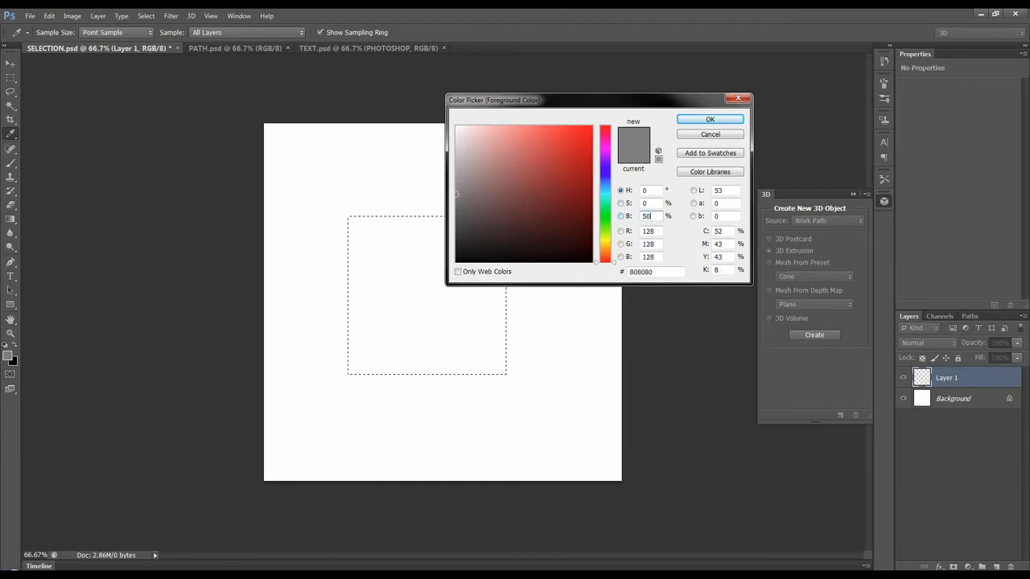
{"action": "key", "text": "Return"}
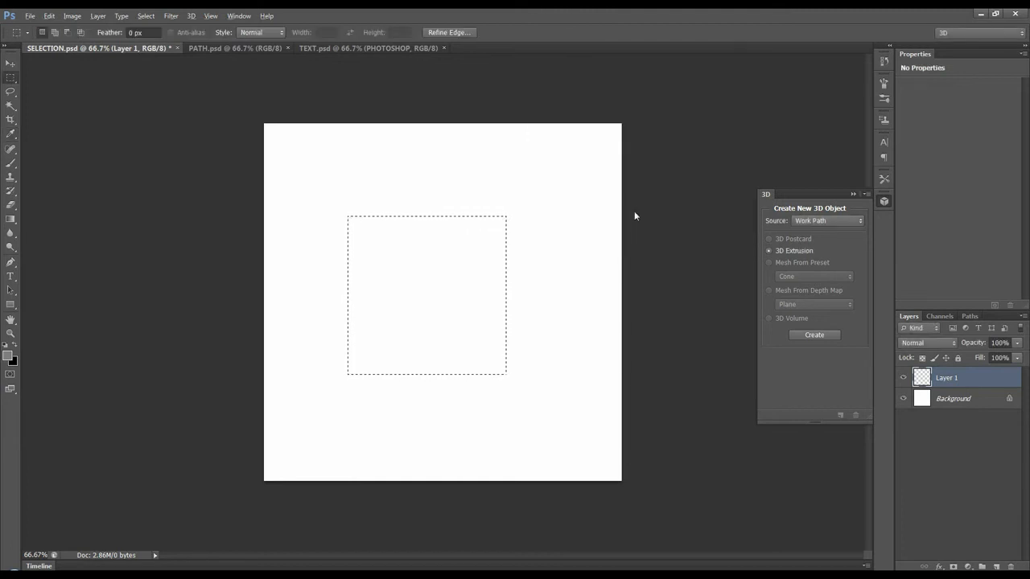
{"action": "key", "text": "alt+BackSpace"}
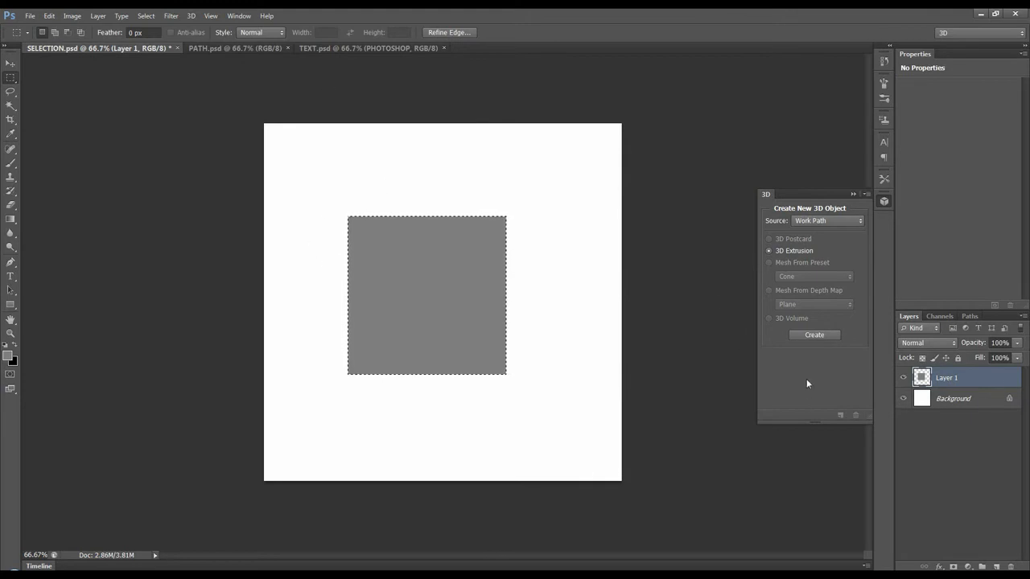
Step: Hide the 3D object creation options and display them again
{"action": "left_click", "coordinate": [854, 194]}
{"action": "left_click", "coordinate": [879, 203]}
{"action": "left_click", "coordinate": [239, 17]}
{"action": "left_click", "coordinate": [247, 69]}
{"action": "left_click", "coordinate": [239, 16]}
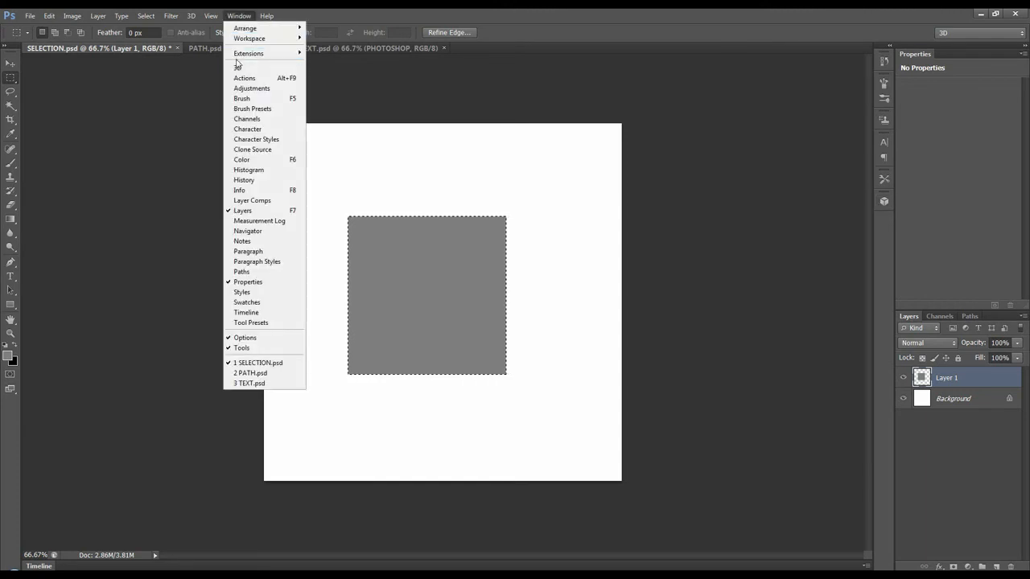
{"action": "left_click", "coordinate": [240, 68]}
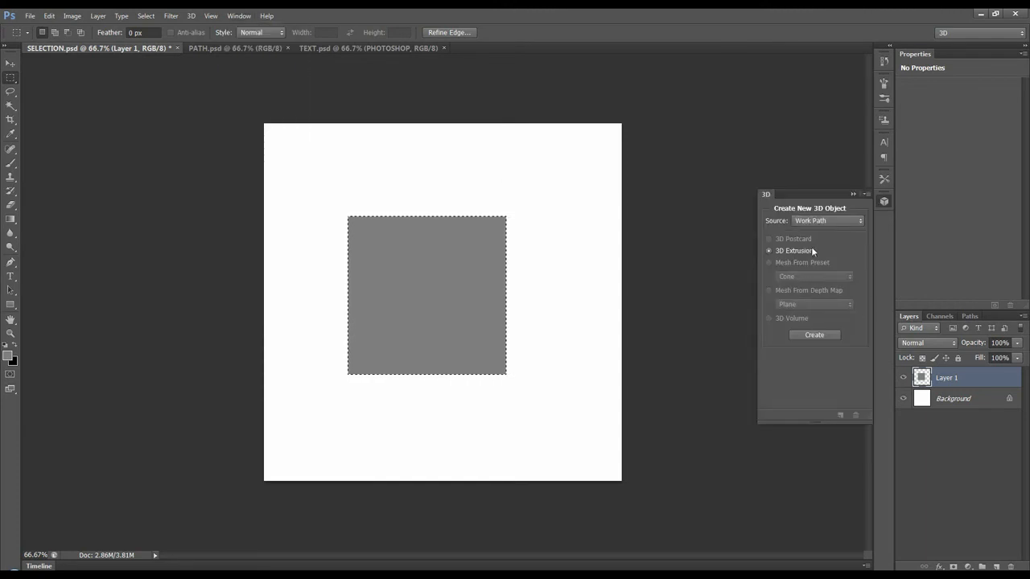
Step: Create a 3D extrusion using the current selection as the source
{"action": "left_click", "coordinate": [816, 221]}
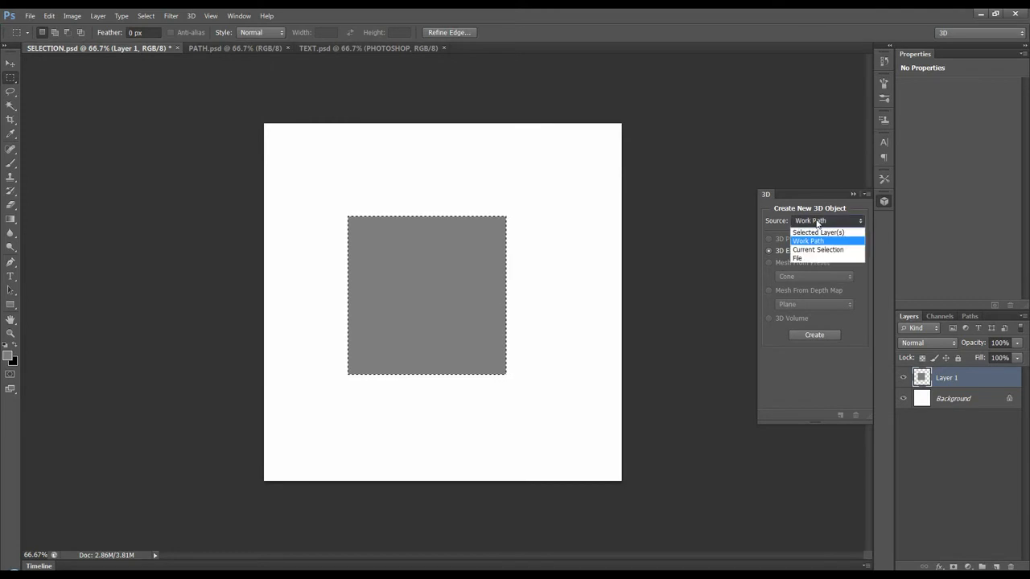
{"action": "left_click", "coordinate": [816, 233]}
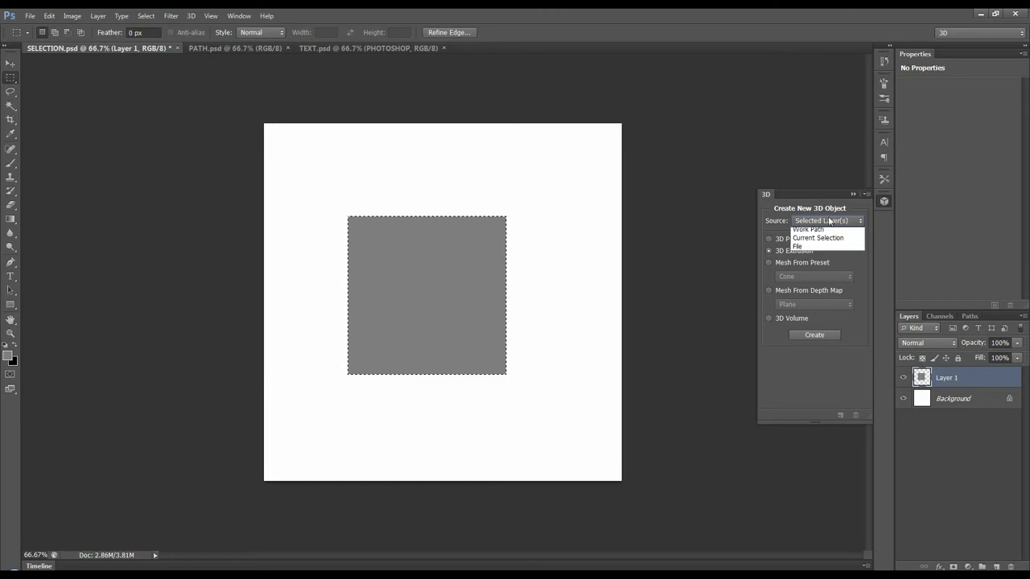
{"action": "left_click", "coordinate": [798, 221]}
{"action": "left_click", "coordinate": [787, 251]}
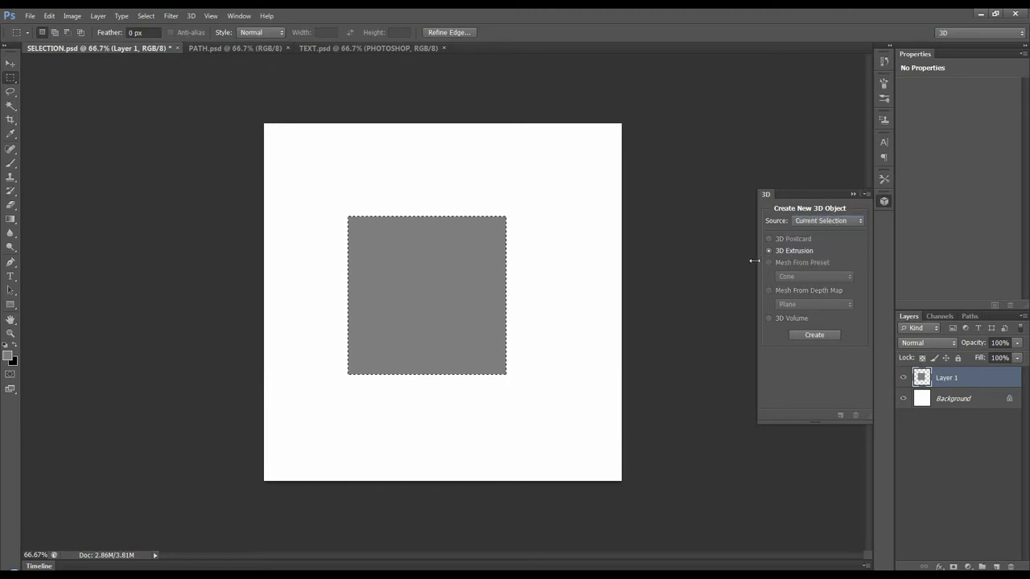
{"action": "left_click", "coordinate": [191, 16]}
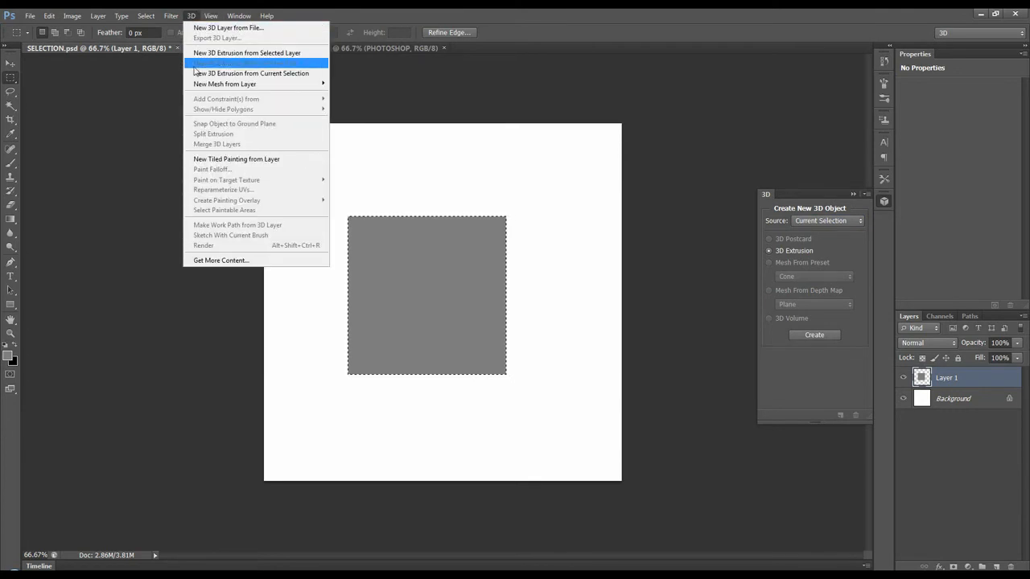
{"action": "left_click", "coordinate": [191, 16]}
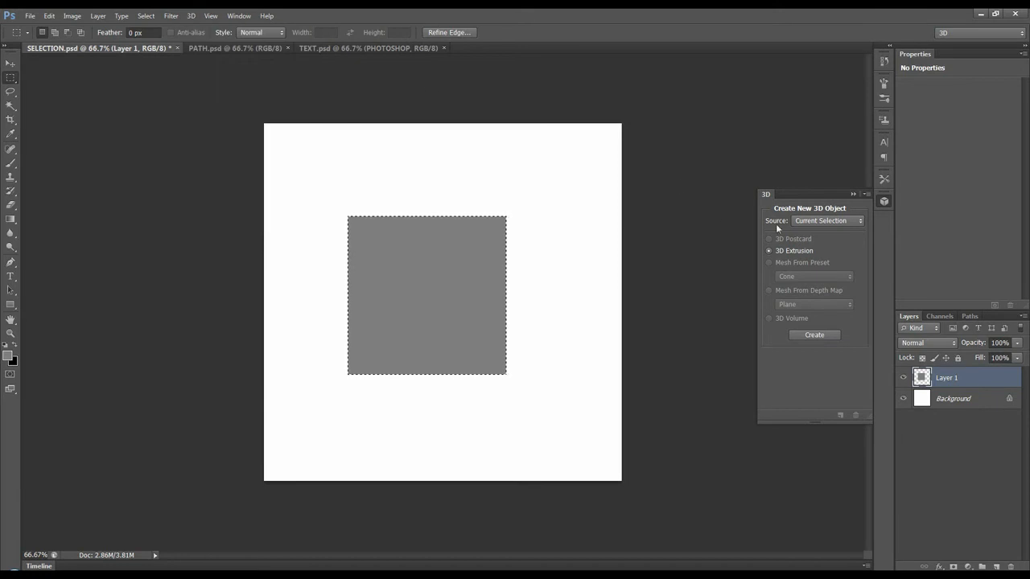
{"action": "left_click", "coordinate": [813, 335]}
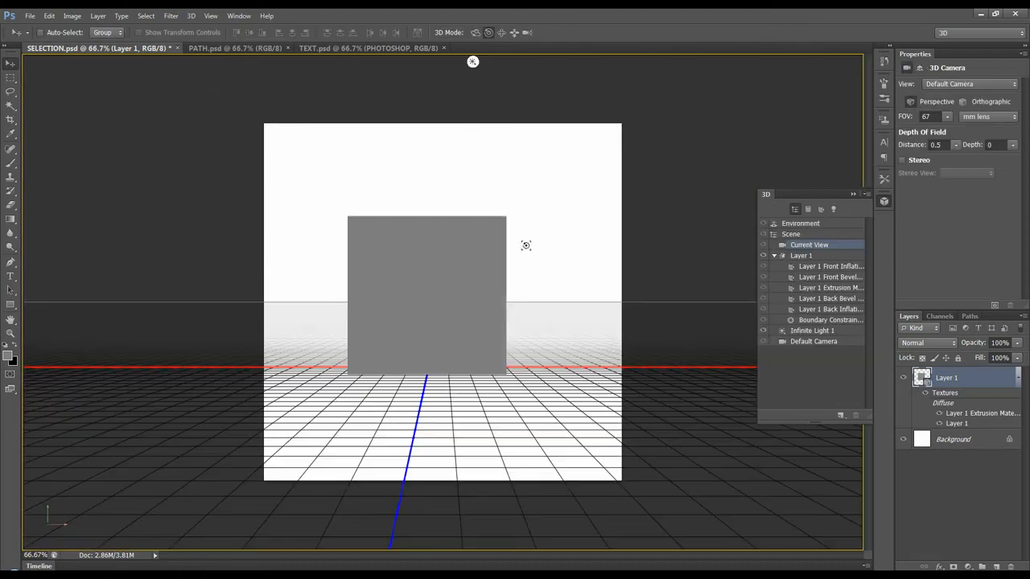
Step: Rename the extruded Layer 1 mesh to SQUARE and rotate it in 3D so the cube stands tilted
{"action": "left_click", "coordinate": [802, 256]}
{"action": "double_click", "coordinate": [800, 256]}
{"action": "type", "text": "SQUARE"}
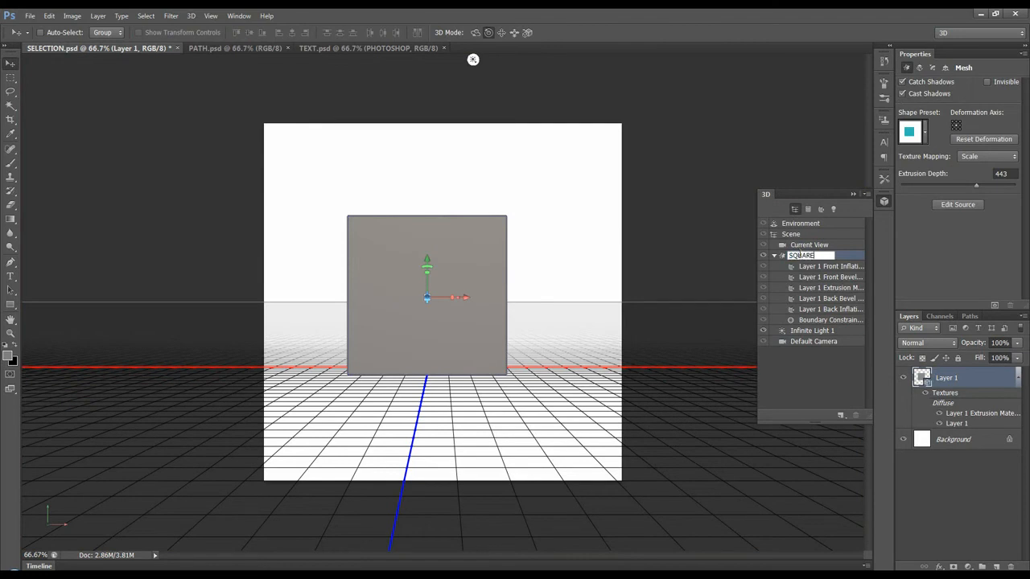
{"action": "key", "text": "Return"}
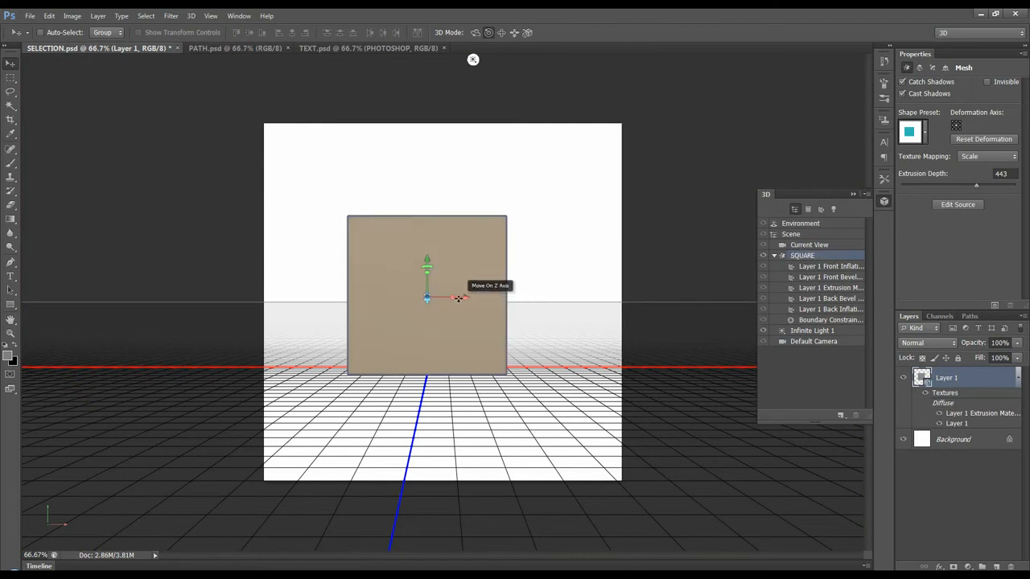
{"action": "mouse_move", "coordinate": [462, 297]}
{"action": "left_mouse_down"}
{"action": "mouse_move", "coordinate": [550, 298]}
{"action": "mouse_move", "coordinate": [462, 297]}
{"action": "left_mouse_up"}
{"action": "left_click_drag", "start_coordinate": [427, 264], "coordinate": [449, 235]}
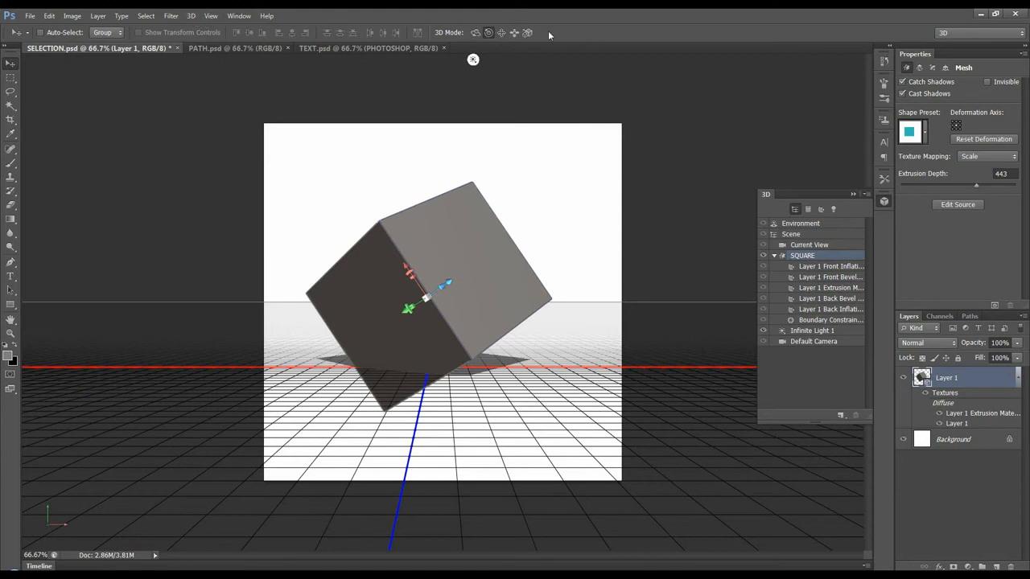
{"action": "left_click", "coordinate": [193, 20]}
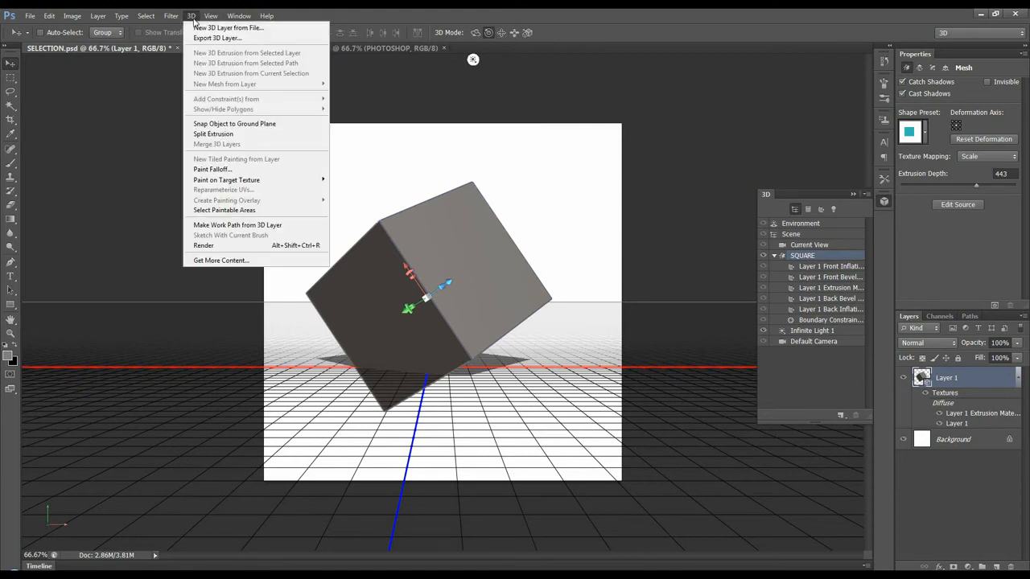
{"action": "left_click", "coordinate": [198, 20]}
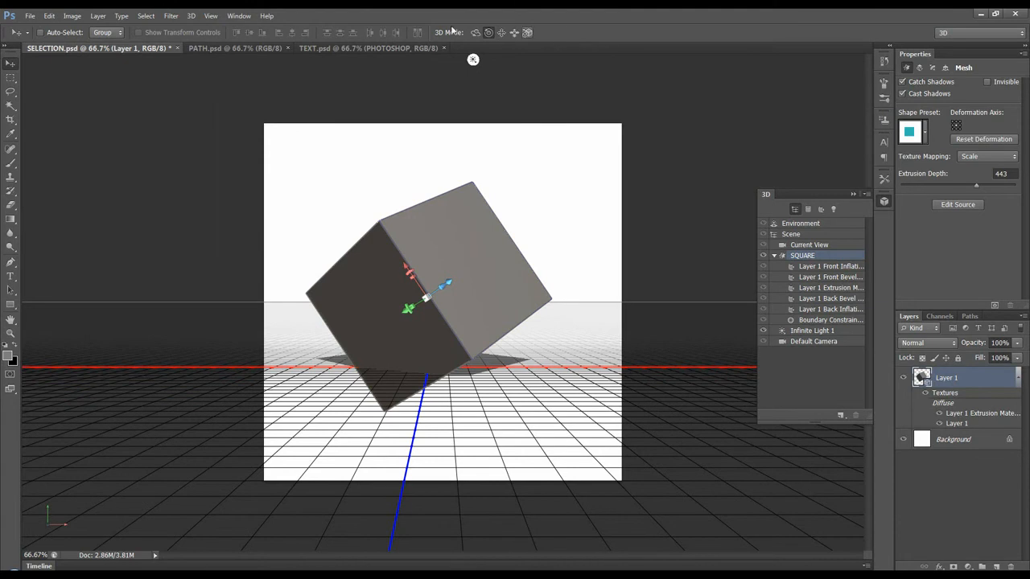
{"action": "left_click", "coordinate": [190, 17]}
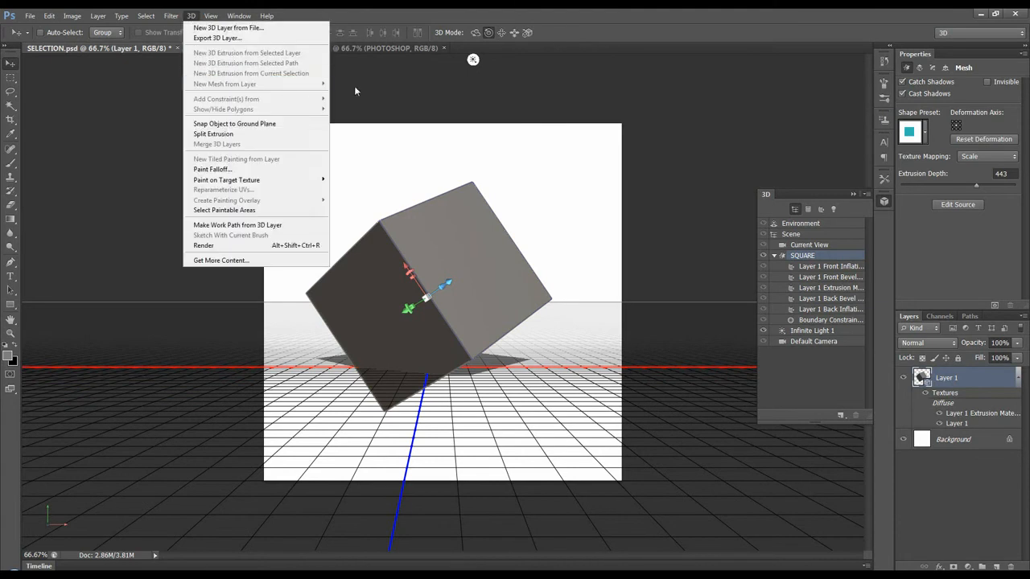
{"action": "left_click", "coordinate": [191, 18]}
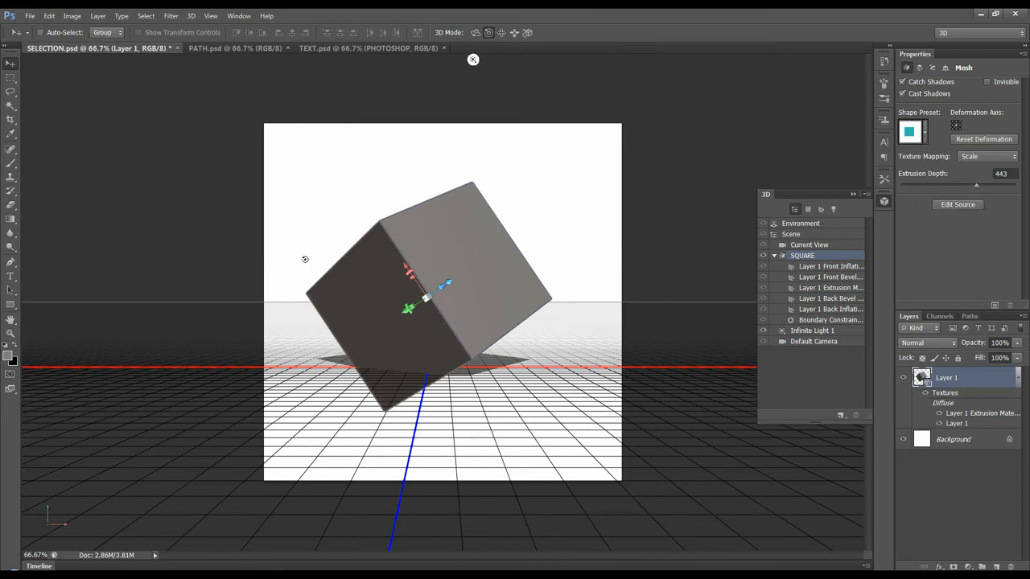
Step: In PATH.psd, draw a gray square shape about 457 px wide near the canvas centre with the Rectangle Tool
{"action": "left_click", "coordinate": [253, 46]}
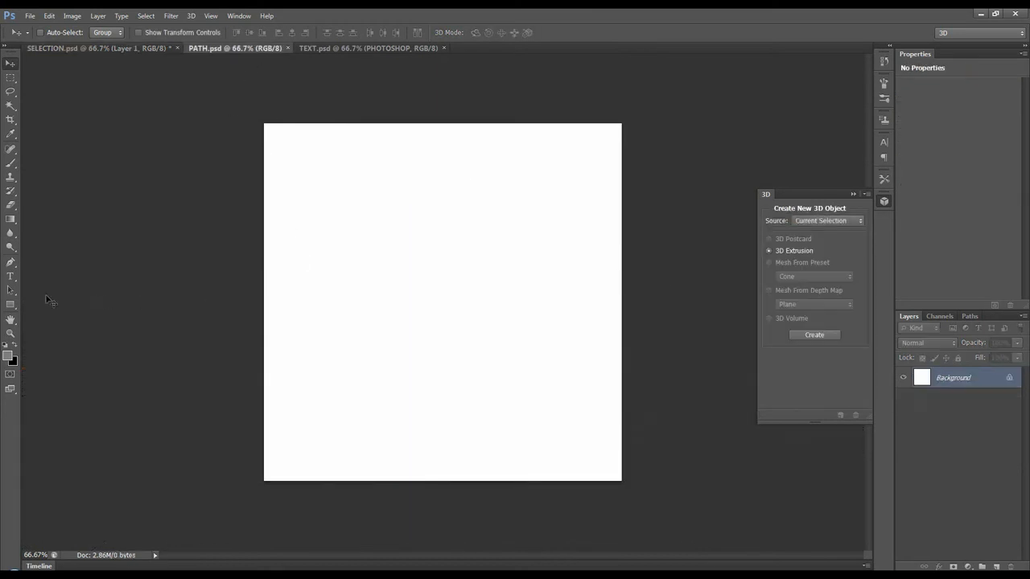
{"action": "left_click", "coordinate": [12, 306]}
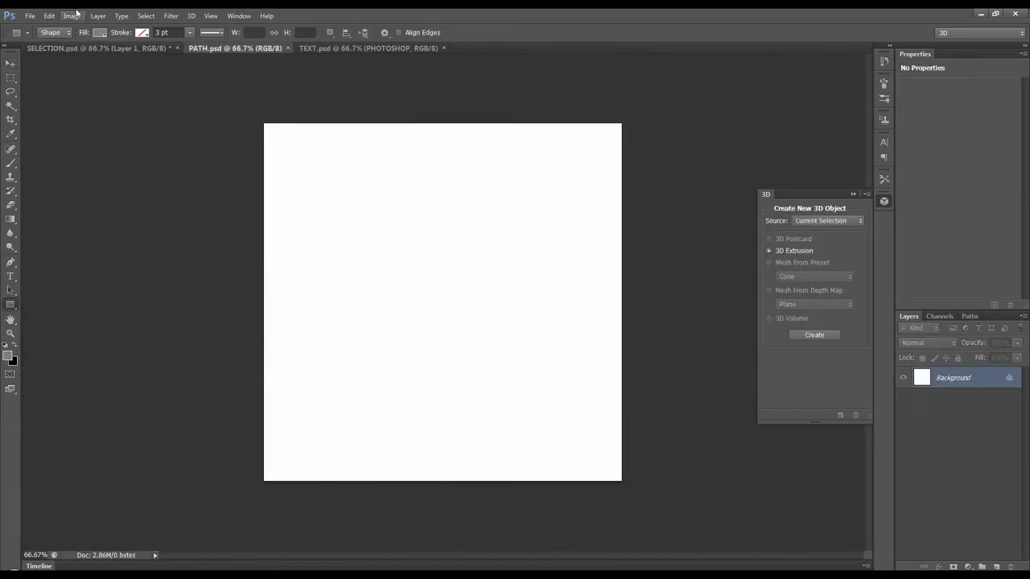
{"action": "right_click", "coordinate": [11, 307]}
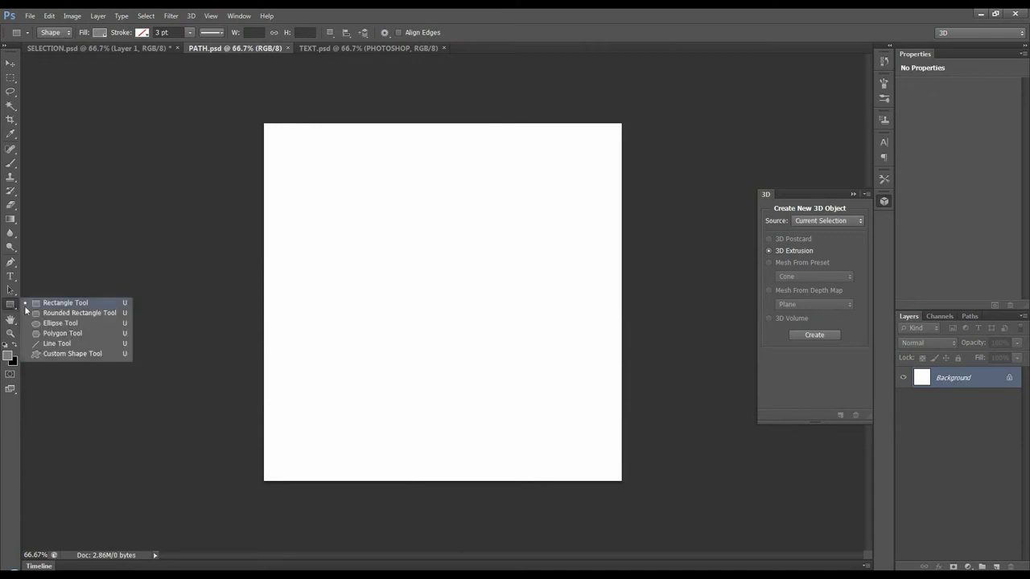
{"action": "left_click", "coordinate": [44, 304]}
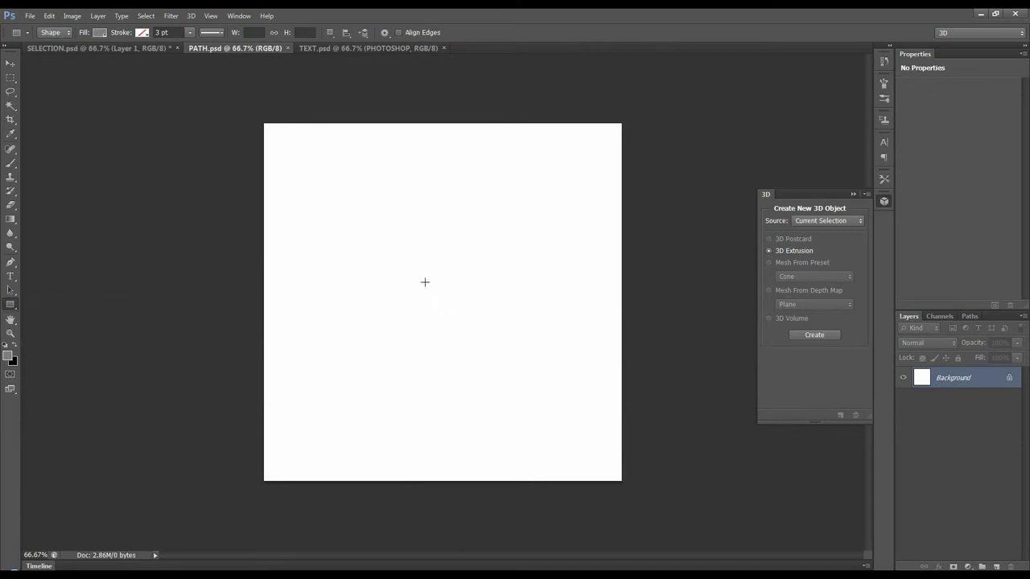
{"action": "left_click_drag", "start_coordinate": [427, 285], "coordinate": [518, 375]}
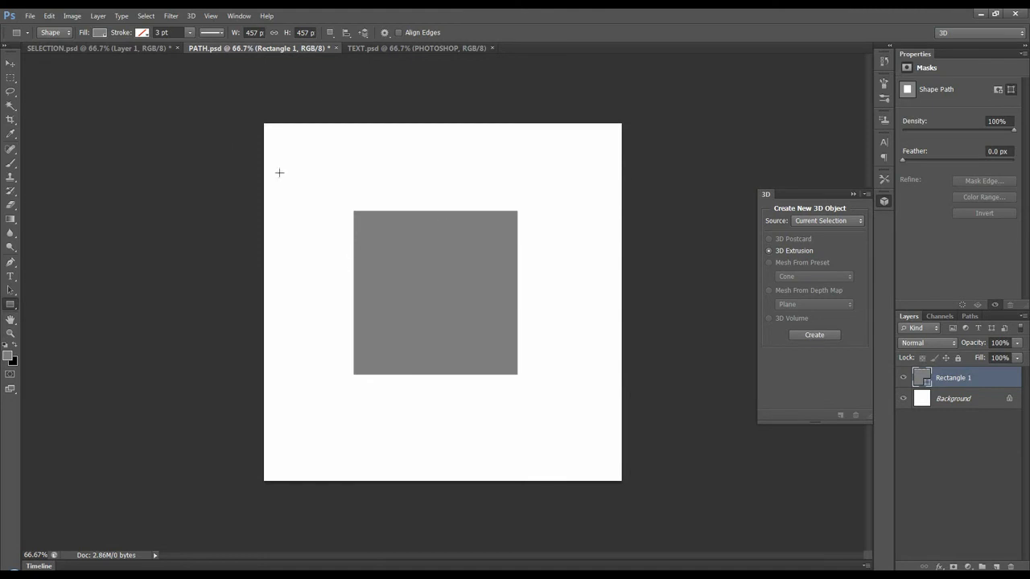
{"action": "left_click", "coordinate": [71, 34]}
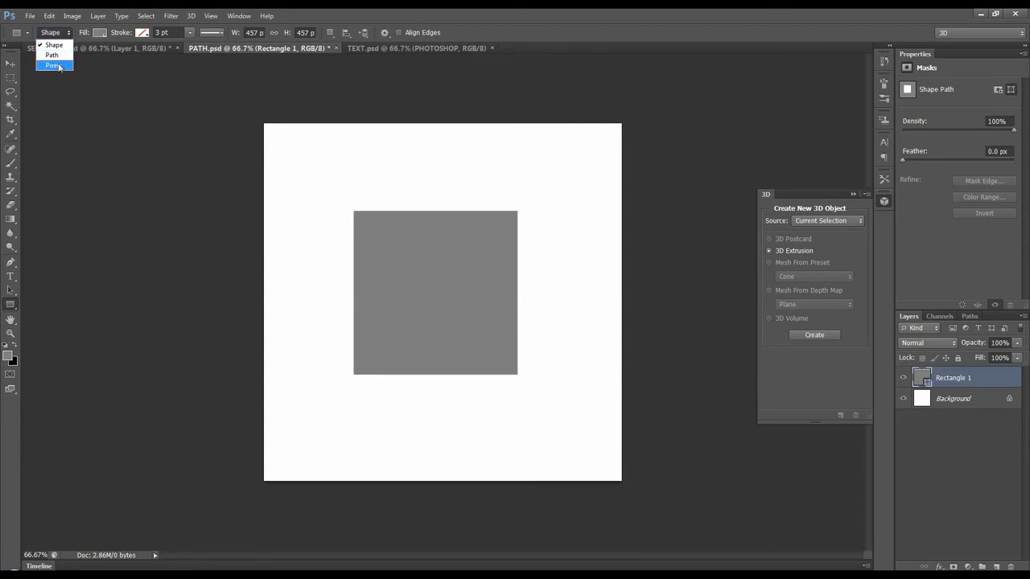
{"action": "left_click", "coordinate": [69, 36]}
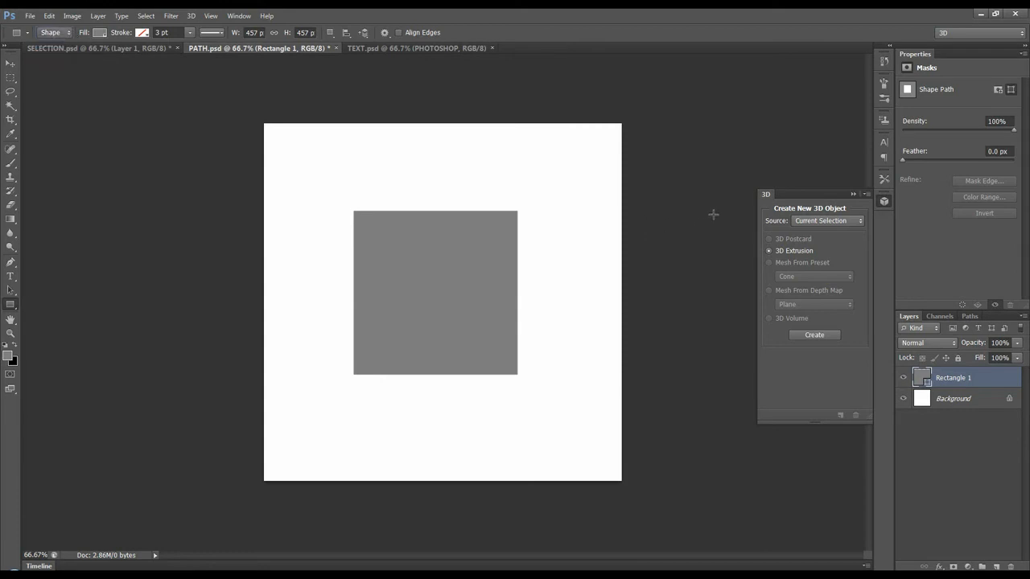
Step: Create a 3D extrusion from the selected rectangle shape layer
{"action": "left_click", "coordinate": [816, 221]}
{"action": "left_click", "coordinate": [813, 234]}
{"action": "left_click", "coordinate": [769, 251]}
{"action": "left_click", "coordinate": [815, 335]}
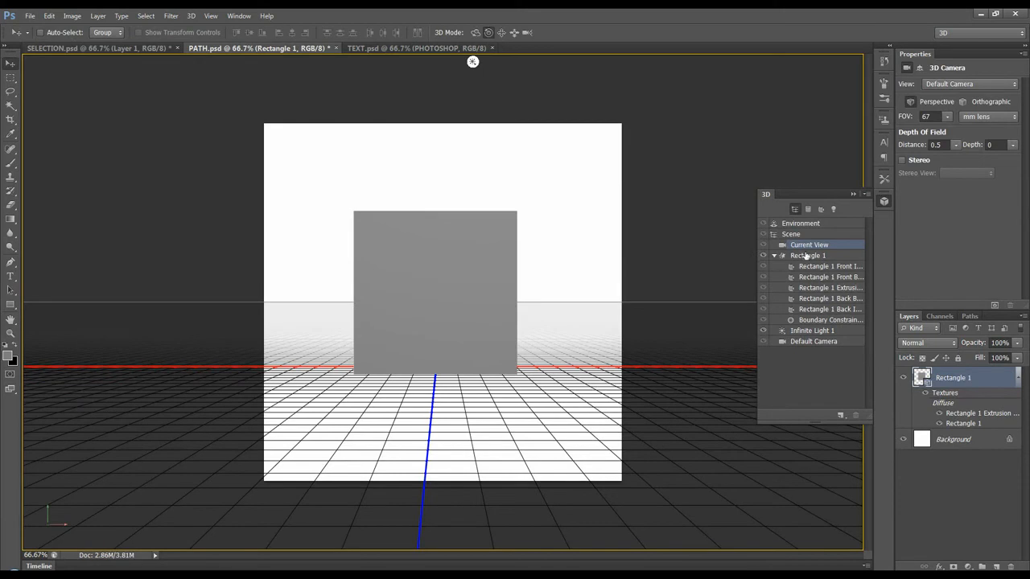
Step: Rotate the extruded Rectangle 1 mesh so its side face shows
{"action": "left_click", "coordinate": [808, 256]}
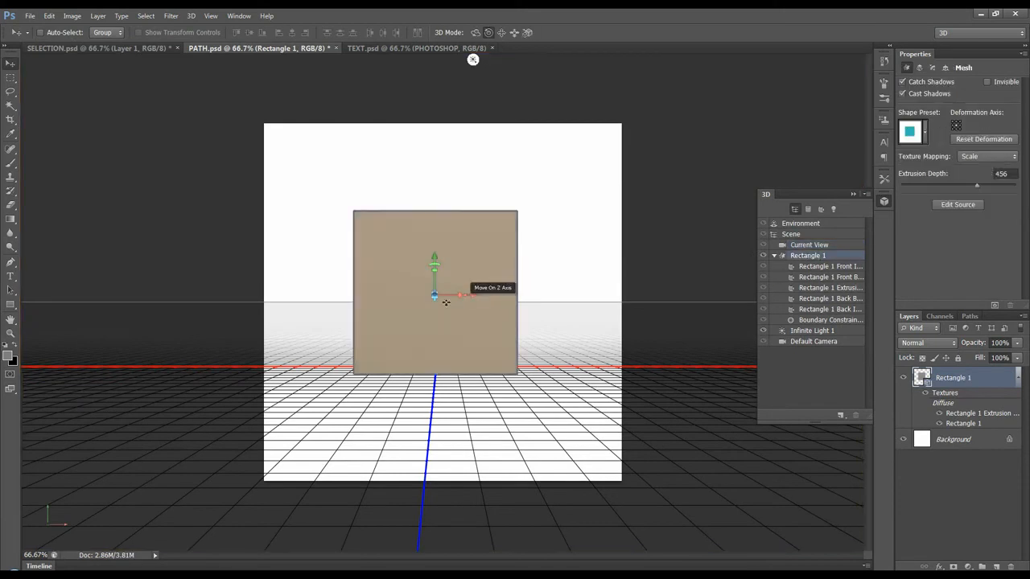
{"action": "left_click_drag", "start_coordinate": [466, 295], "coordinate": [553, 293]}
{"action": "left_click_drag", "start_coordinate": [437, 266], "coordinate": [540, 241]}
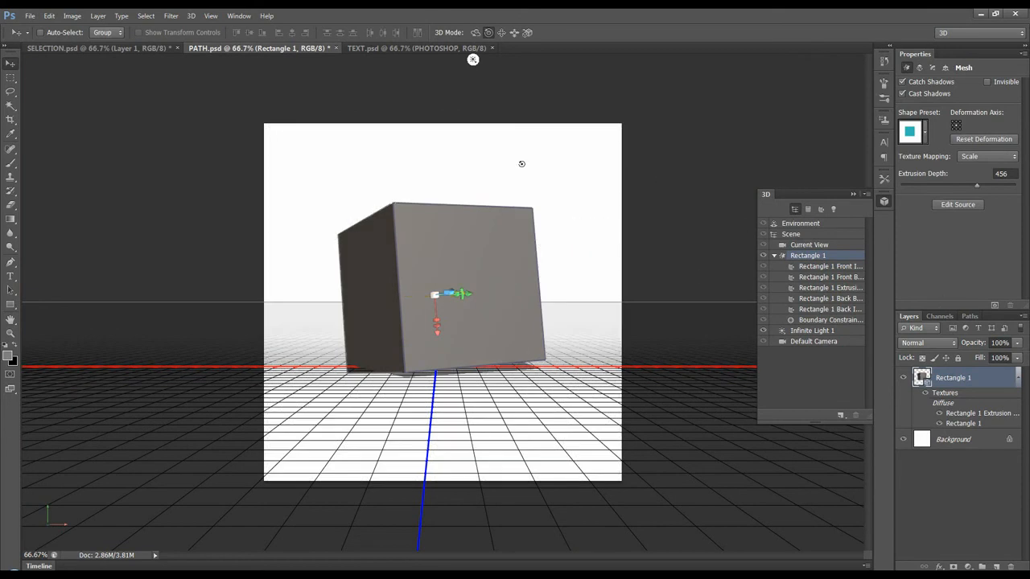
Step: In TEXT.psd, create a 3D extrusion from the selected PHOTOSHOP text layer and select its mesh
{"action": "left_click", "coordinate": [430, 48]}
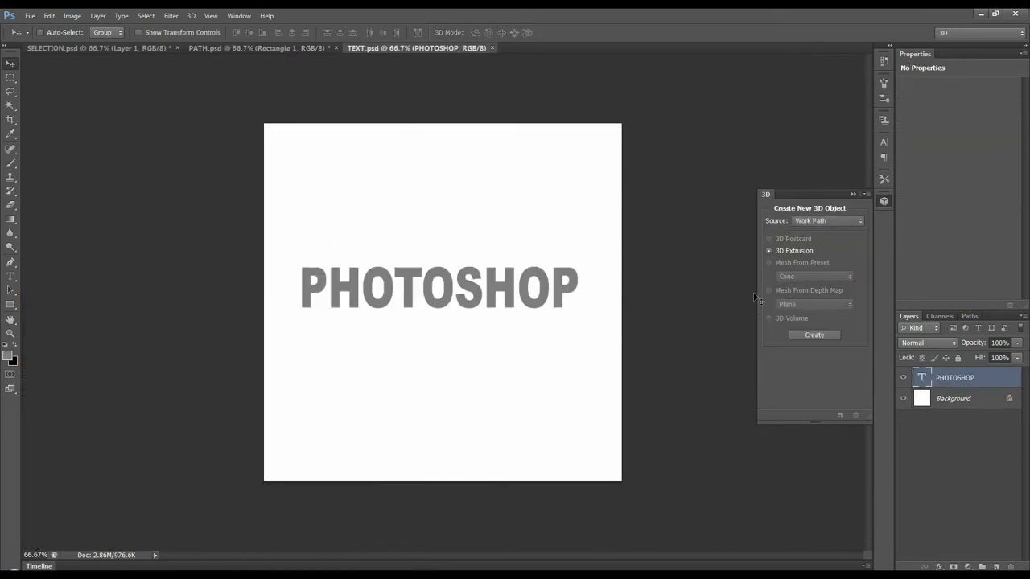
{"action": "left_click", "coordinate": [840, 220]}
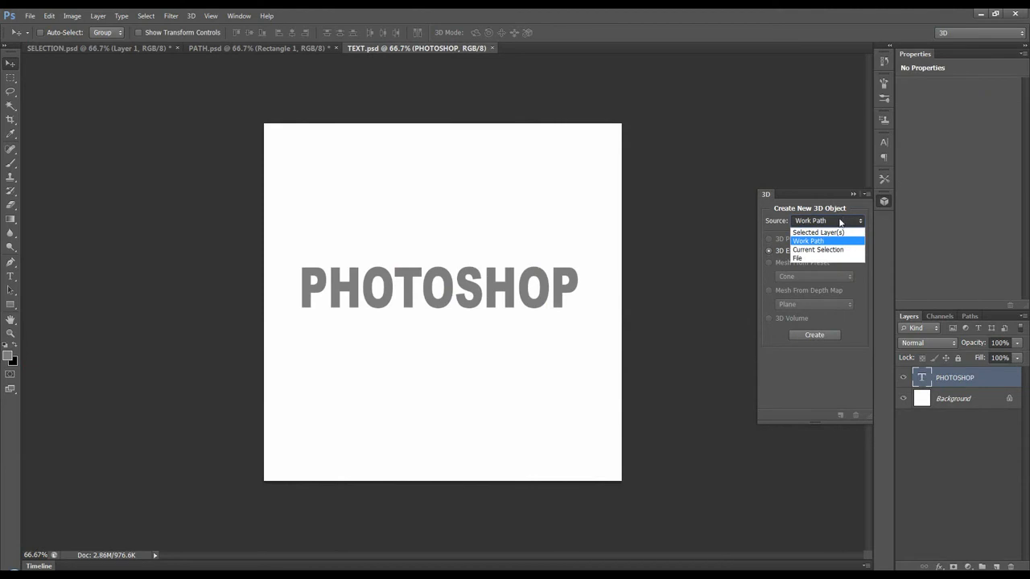
{"action": "left_click", "coordinate": [833, 232]}
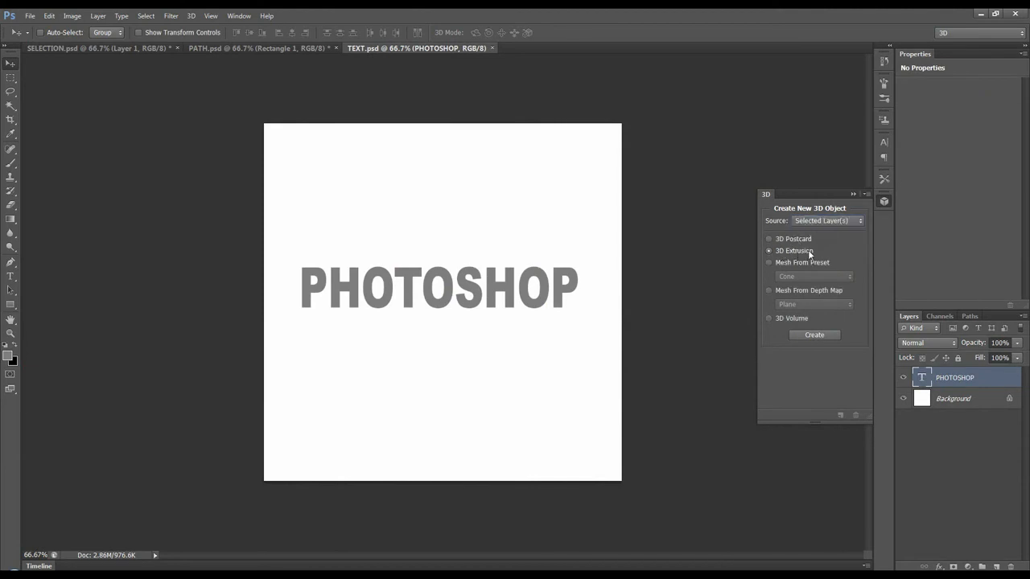
{"action": "left_click", "coordinate": [813, 335]}
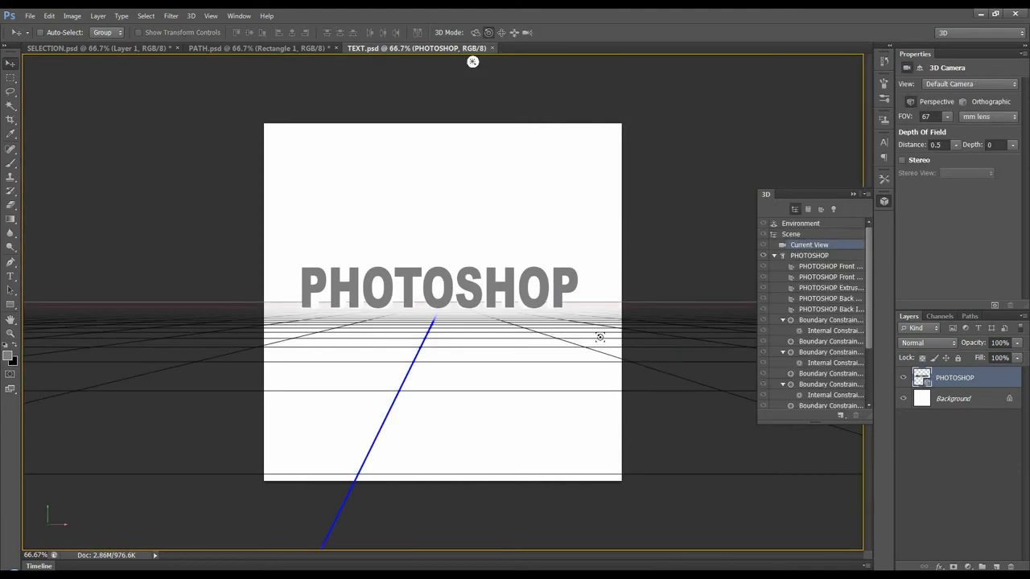
{"action": "left_click", "coordinate": [818, 256]}
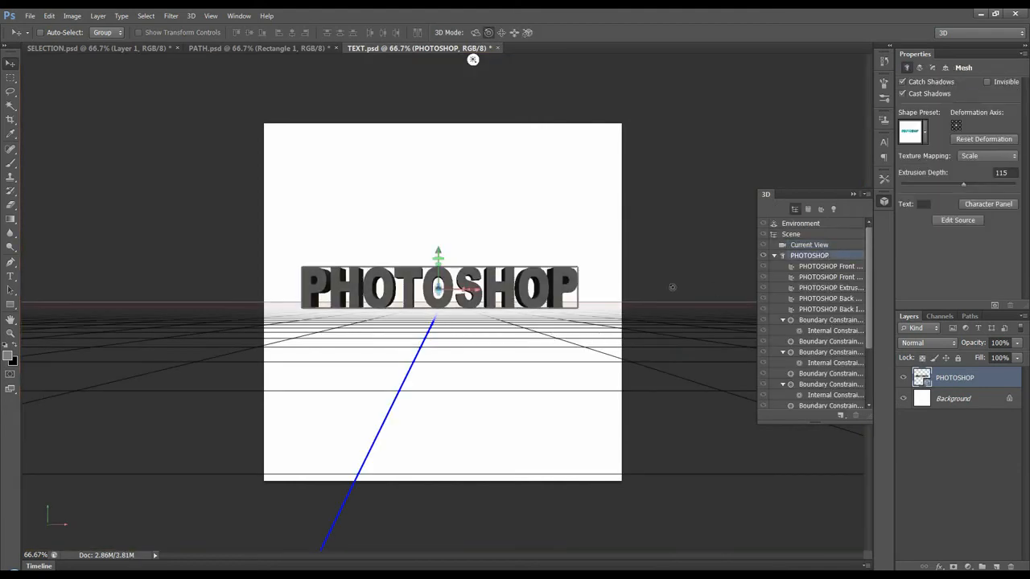
Step: List only the meshes of the 3D scene and rotate the PHOTOSHOP text mesh into a diagonal slant with its extruded sides facing up
{"action": "left_click", "coordinate": [808, 209]}
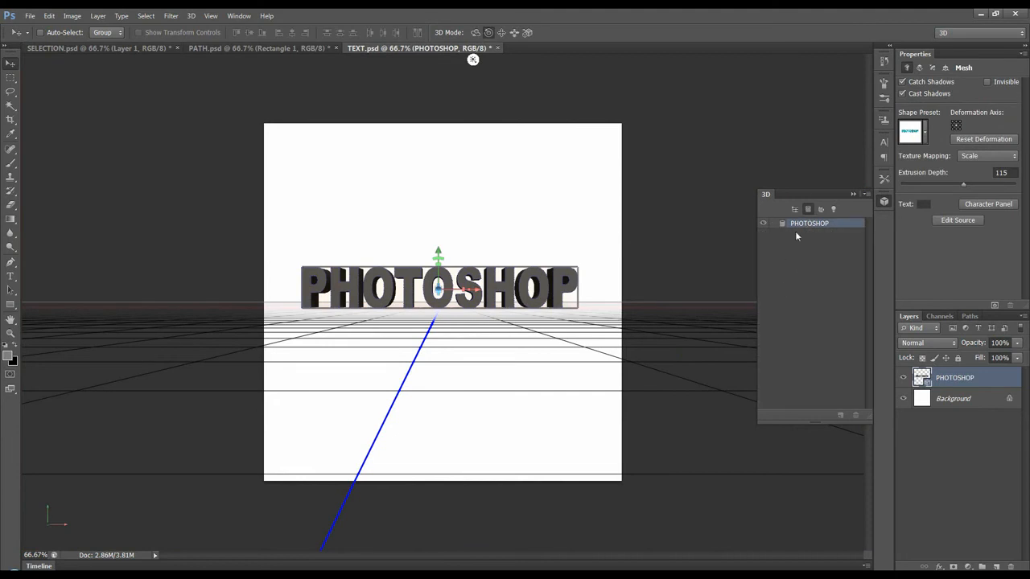
{"action": "left_click_drag", "start_coordinate": [446, 256], "coordinate": [457, 266]}
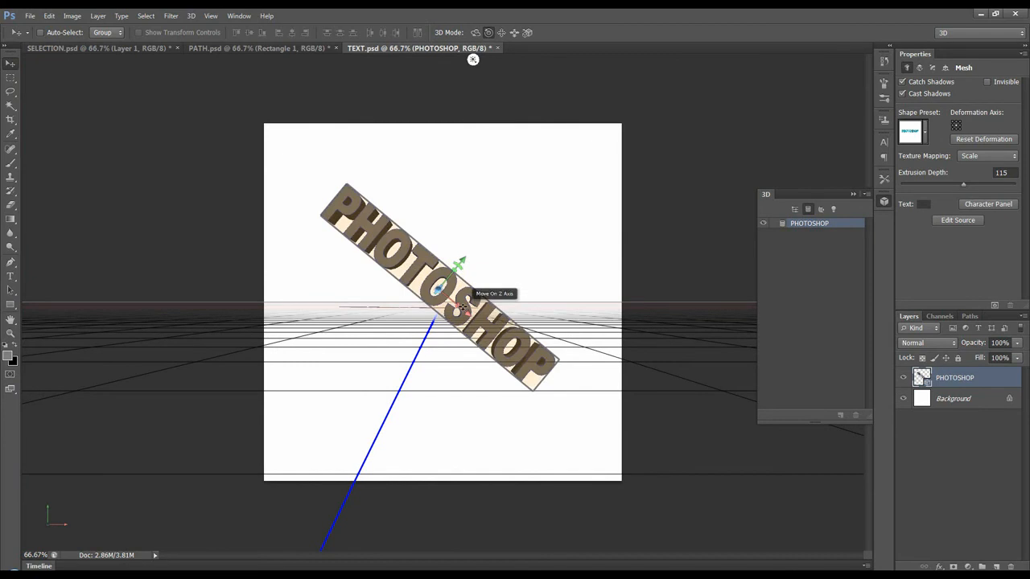
{"action": "left_click_drag", "start_coordinate": [460, 308], "coordinate": [425, 322]}
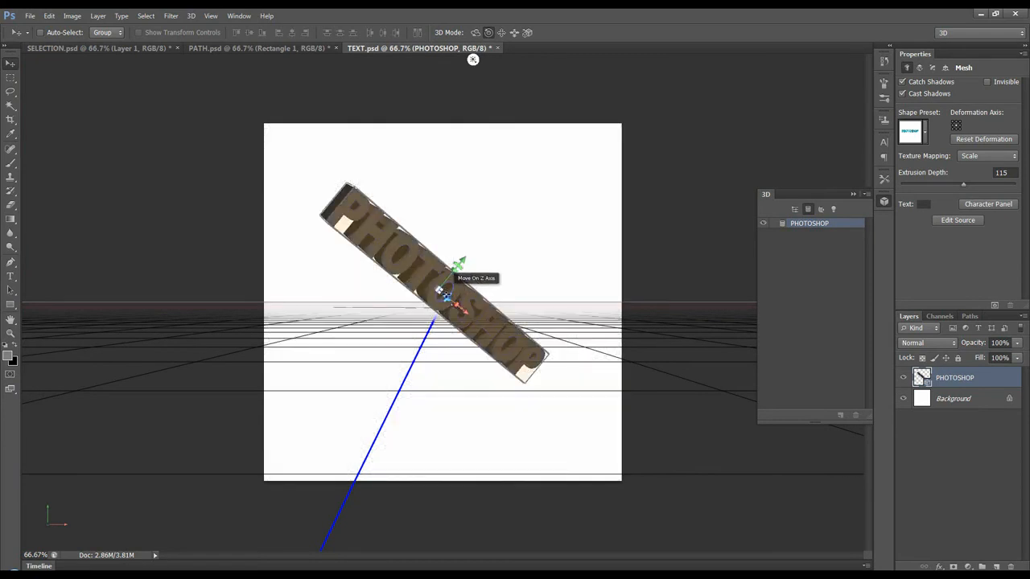
{"action": "left_click_drag", "start_coordinate": [441, 282], "coordinate": [388, 349]}
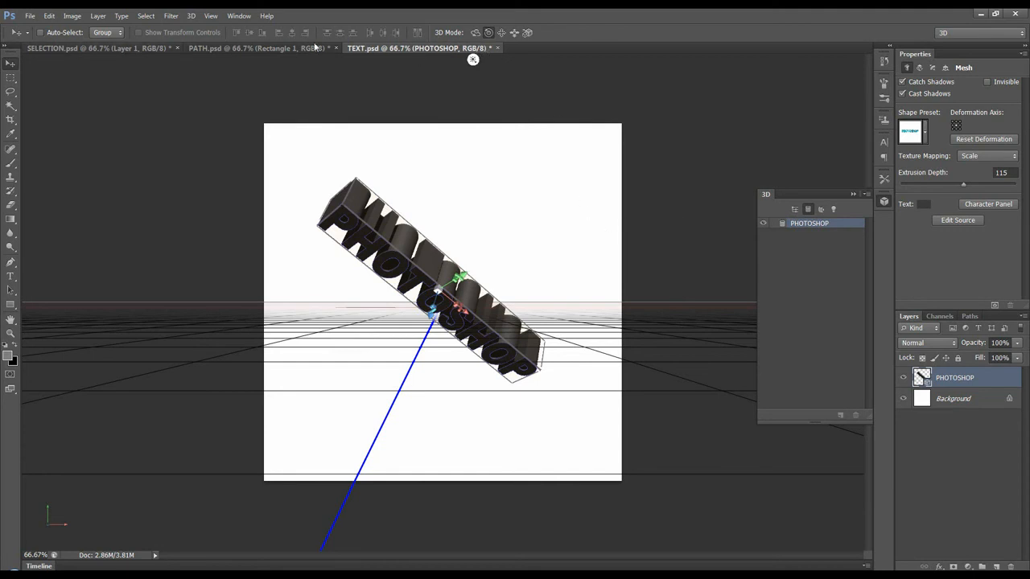
Step: Create a new blank document and draw a gray circle about 550 px in diameter near the canvas centre with the Ellipse Tool
{"action": "left_click", "coordinate": [30, 16]}
{"action": "left_click", "coordinate": [40, 29]}
{"action": "left_click", "coordinate": [573, 158]}
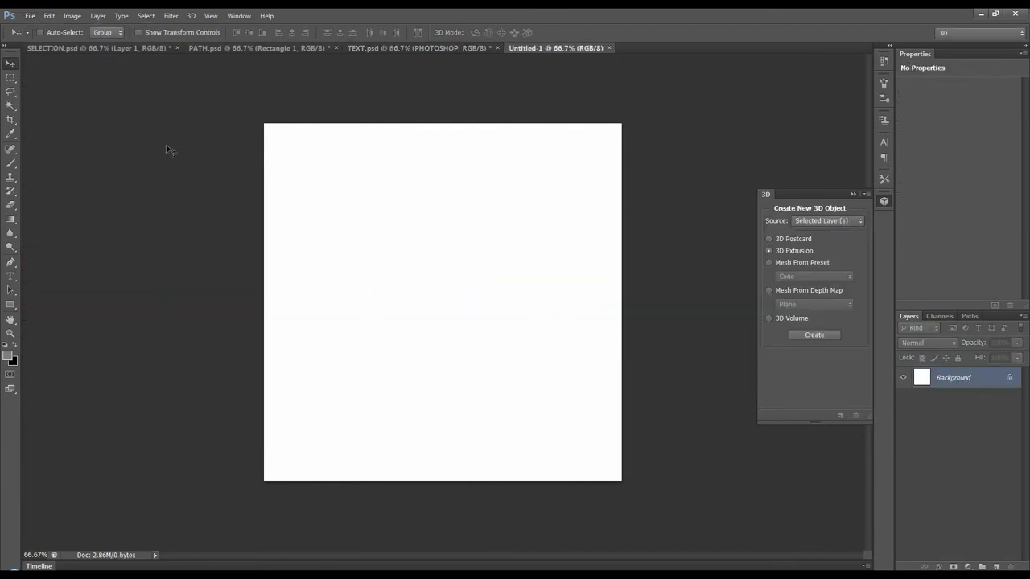
{"action": "left_click", "coordinate": [9, 306]}
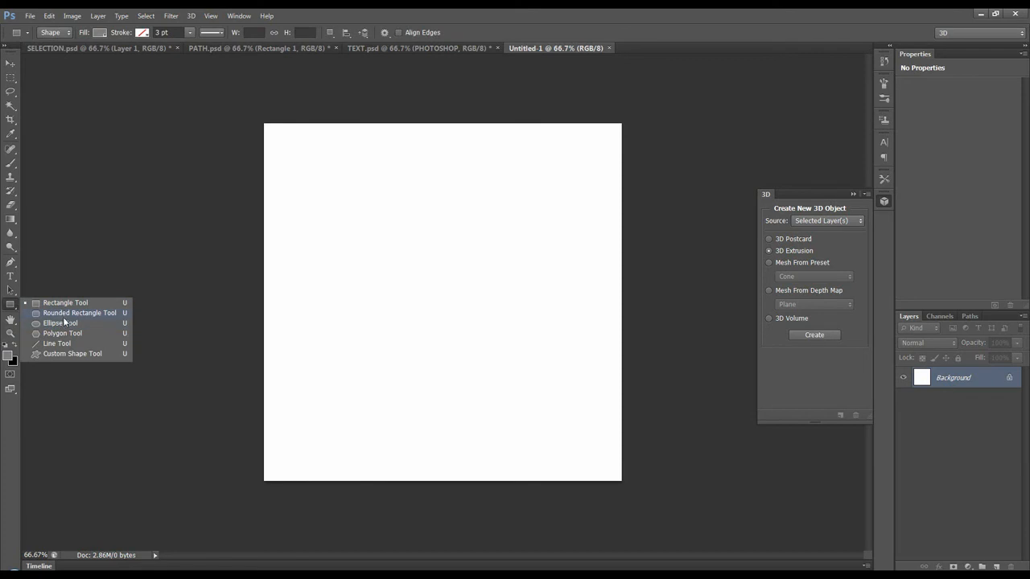
{"action": "left_click", "coordinate": [62, 323]}
{"action": "left_click_drag", "start_coordinate": [435, 314], "coordinate": [535, 405]}
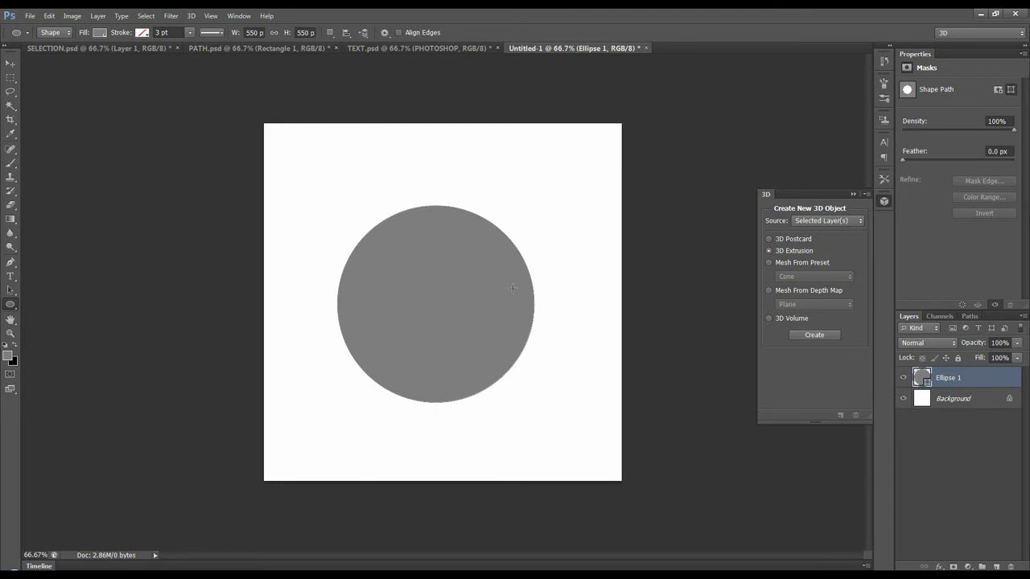
Step: Create a 3D extrusion from the circle using the work path as source and rotate the Ellipse 1 mesh slightly sideways
{"action": "left_click", "coordinate": [817, 220]}
{"action": "left_click", "coordinate": [813, 240]}
{"action": "left_click", "coordinate": [815, 336]}
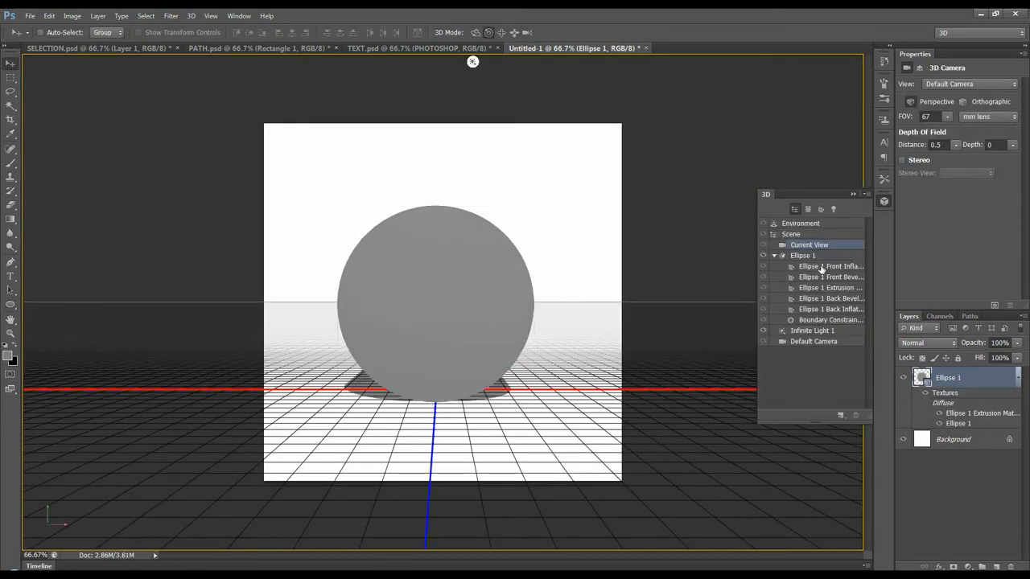
{"action": "left_click", "coordinate": [794, 257]}
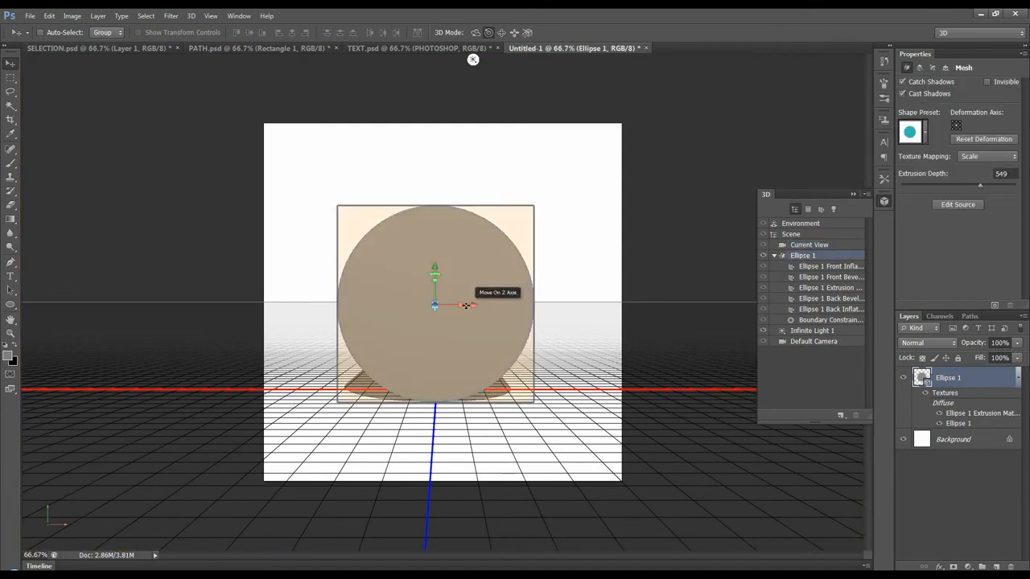
{"action": "mouse_move", "coordinate": [466, 305]}
{"action": "left_mouse_down"}
{"action": "mouse_move", "coordinate": [549, 304]}
{"action": "mouse_move", "coordinate": [477, 305]}
{"action": "left_mouse_up"}
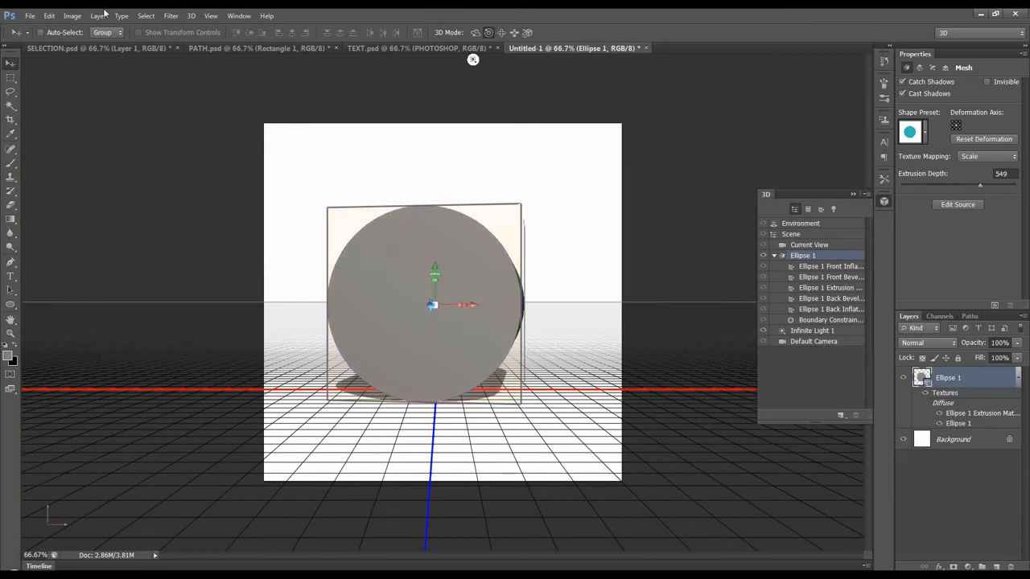
Step: Export the Ellipse 1 3D layer to the Desktop as circle in Collada (*.DAE) format with textures in Original Formats
{"action": "left_click", "coordinate": [192, 17]}
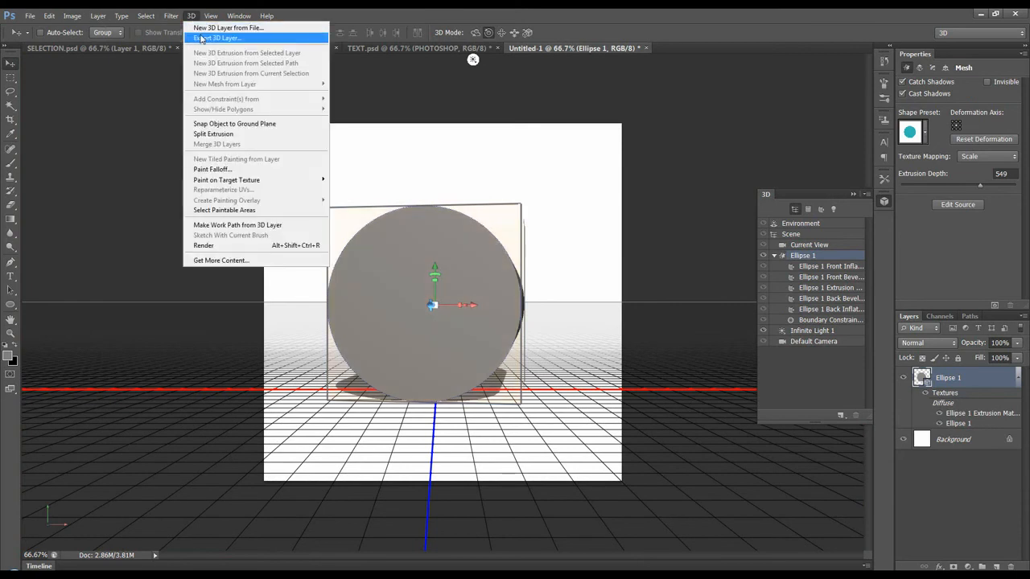
{"action": "left_click", "coordinate": [203, 39]}
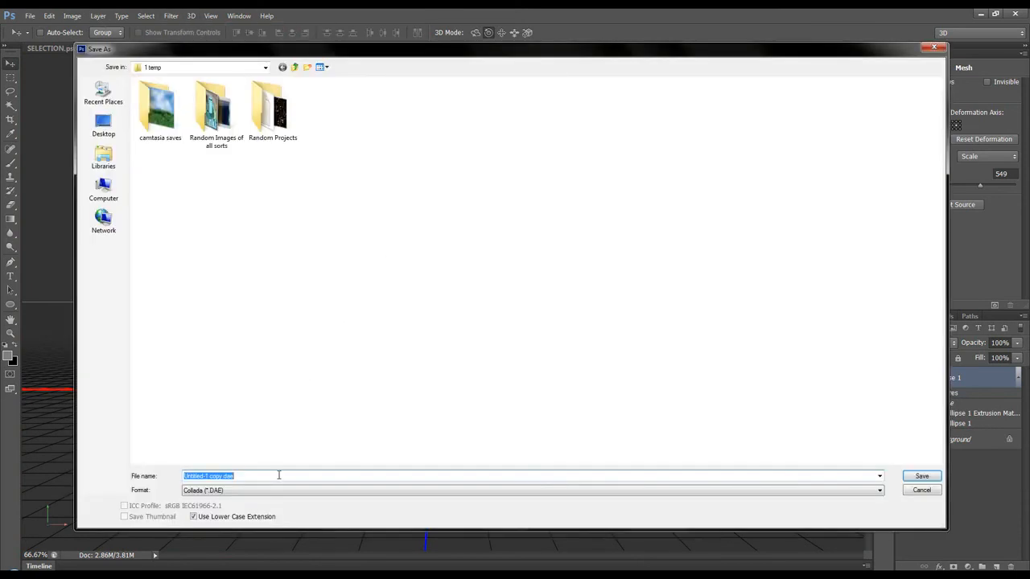
{"action": "type", "text": "circle"}
{"action": "left_click", "coordinate": [338, 493]}
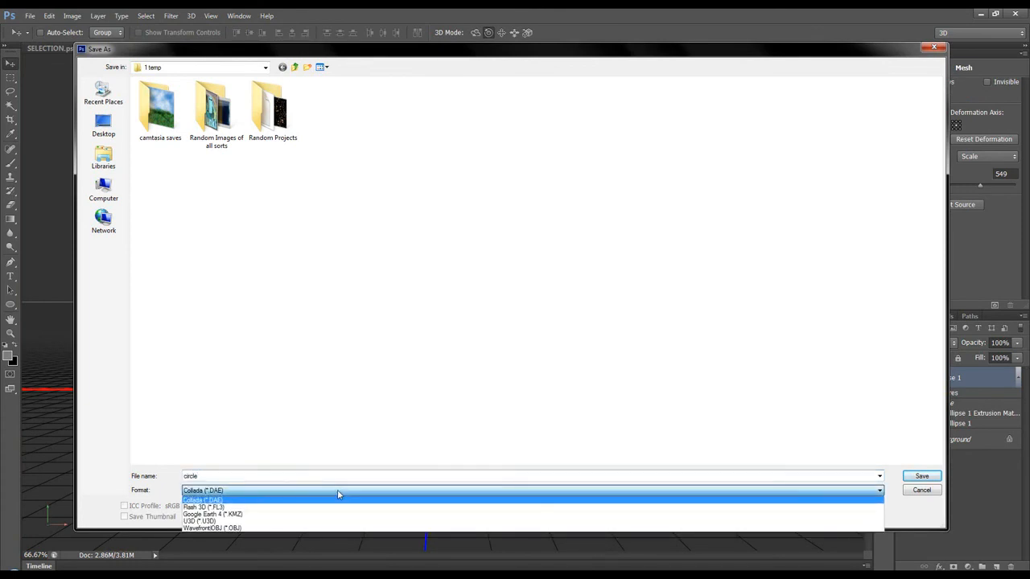
{"action": "left_click", "coordinate": [300, 501]}
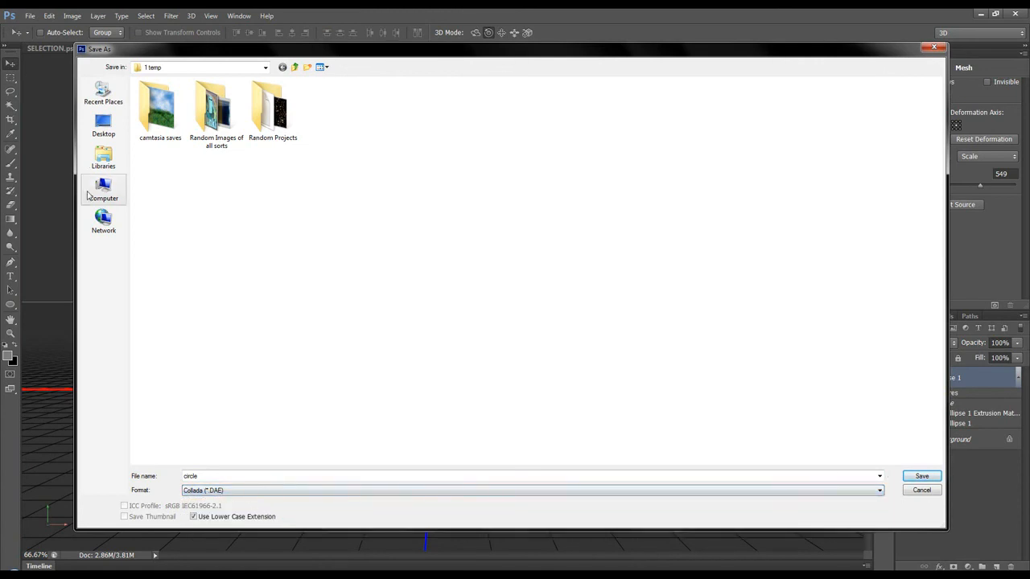
{"action": "left_click", "coordinate": [104, 127]}
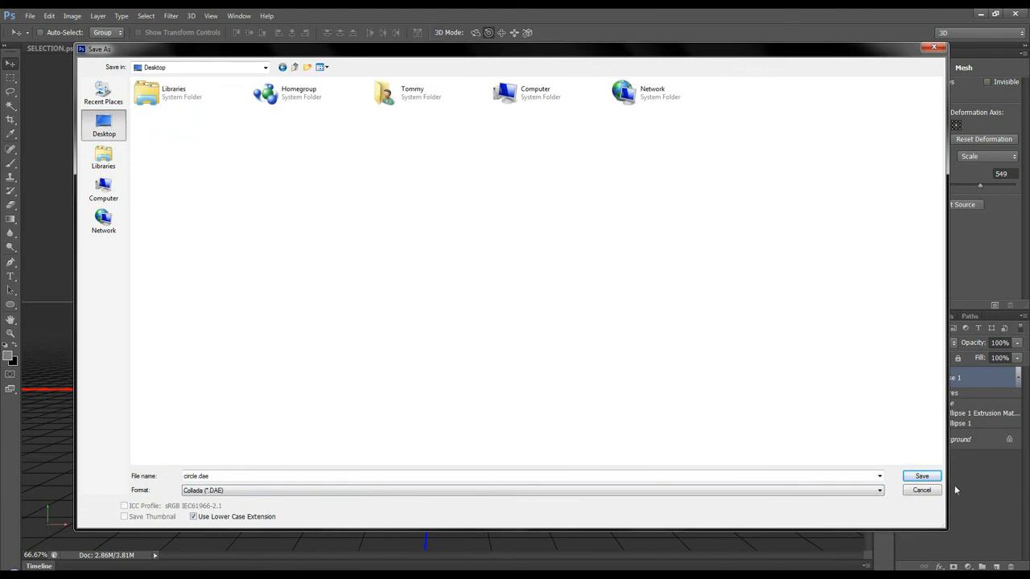
{"action": "left_click", "coordinate": [922, 475]}
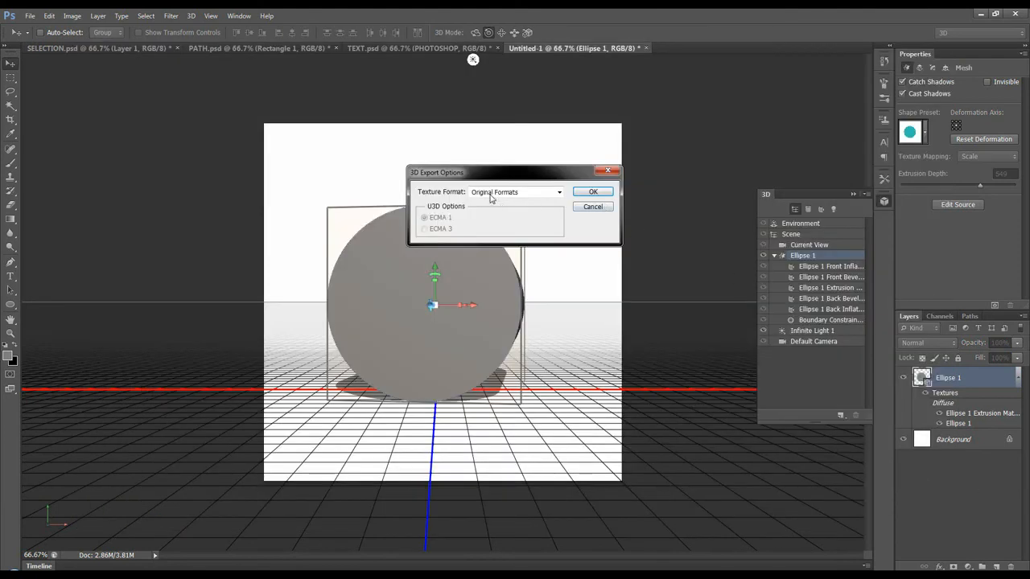
{"action": "left_click", "coordinate": [560, 194]}
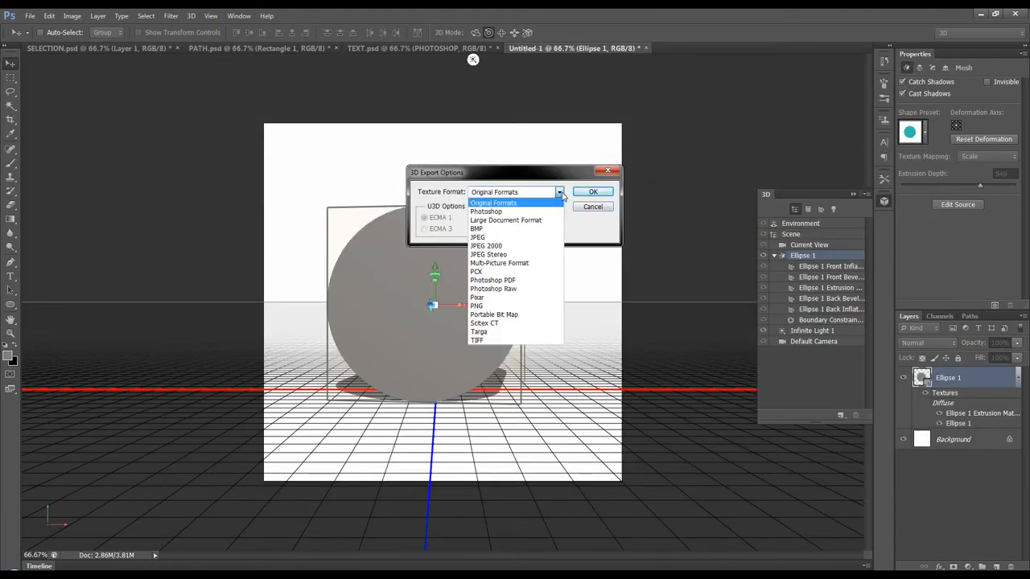
{"action": "left_click", "coordinate": [526, 204]}
{"action": "left_click", "coordinate": [587, 193]}
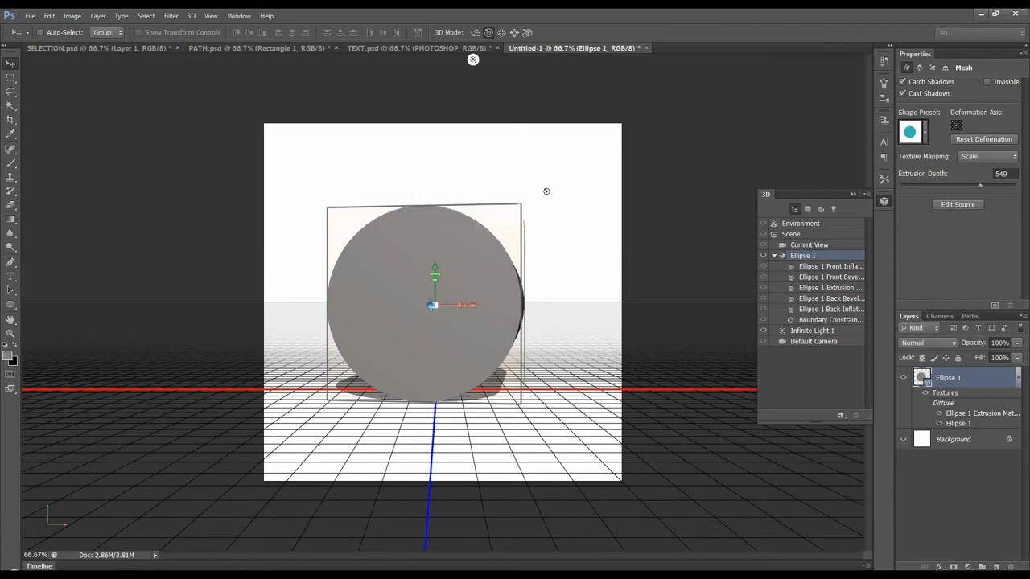
Step: Close the circle document without saving and create a new 1000 x 1000 px RGB document with a white background
{"action": "left_click", "coordinate": [646, 48]}
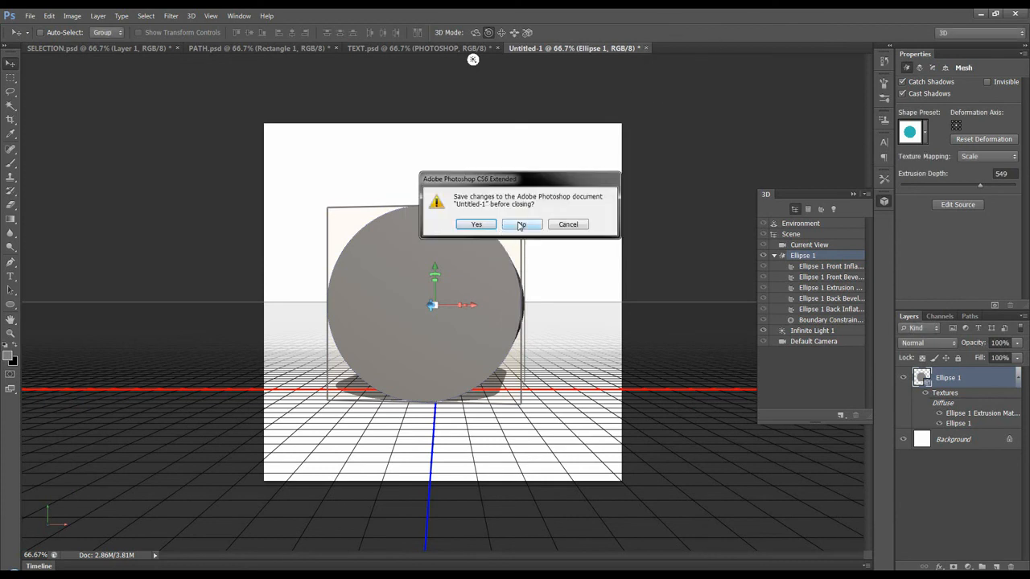
{"action": "left_click", "coordinate": [520, 225]}
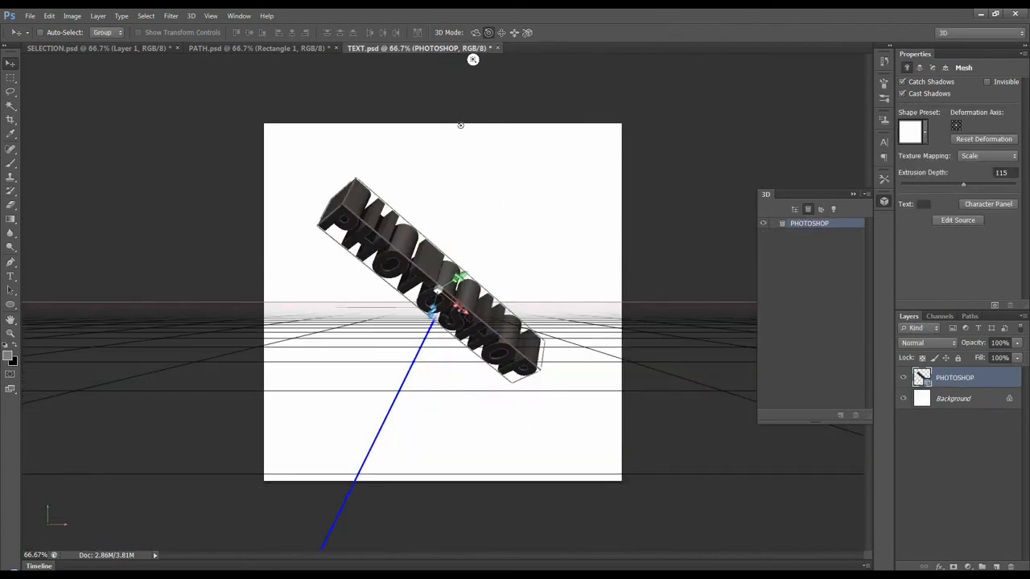
{"action": "left_click", "coordinate": [31, 17]}
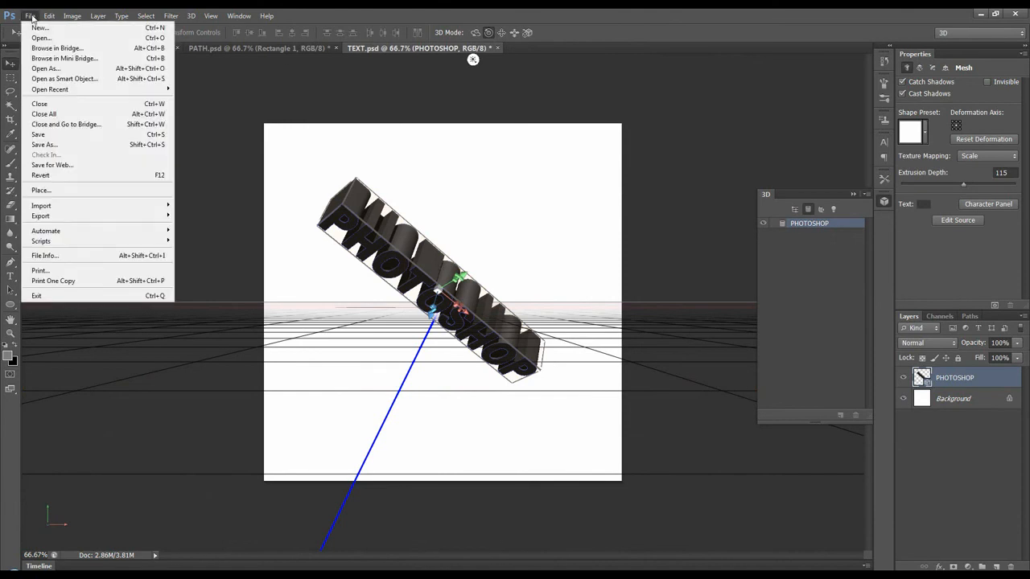
{"action": "left_click", "coordinate": [40, 29]}
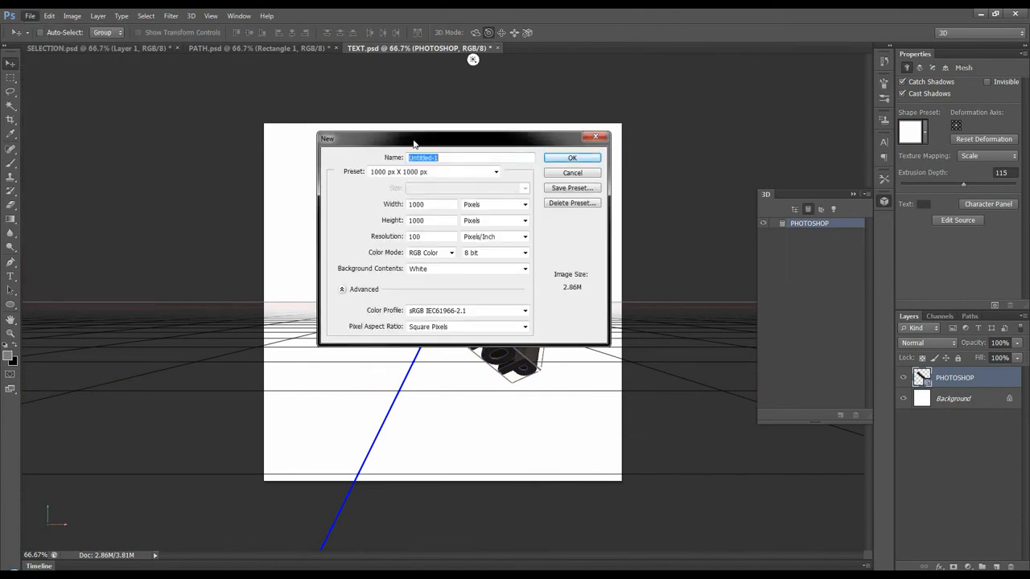
{"action": "left_click", "coordinate": [568, 157]}
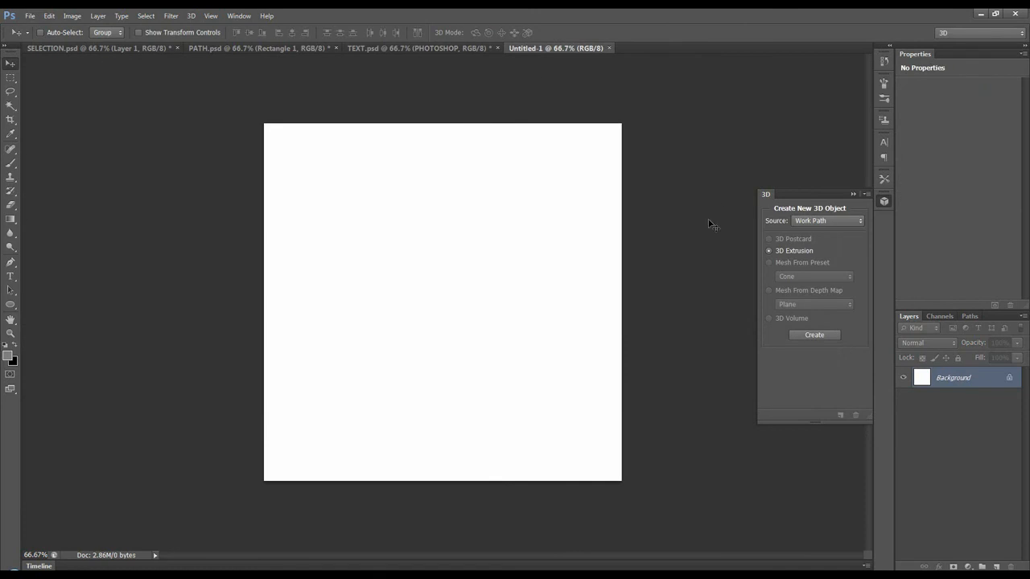
Step: Create a new 3D object from the file circle.dae on the Desktop and rotate its Ellipse_1 mesh
{"action": "left_click", "coordinate": [827, 220]}
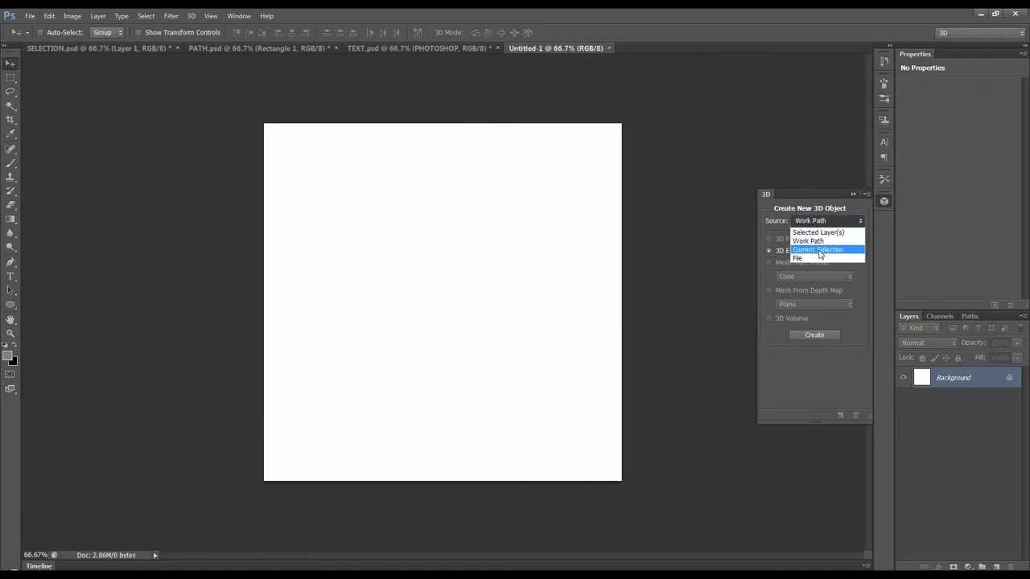
{"action": "left_click", "coordinate": [812, 258]}
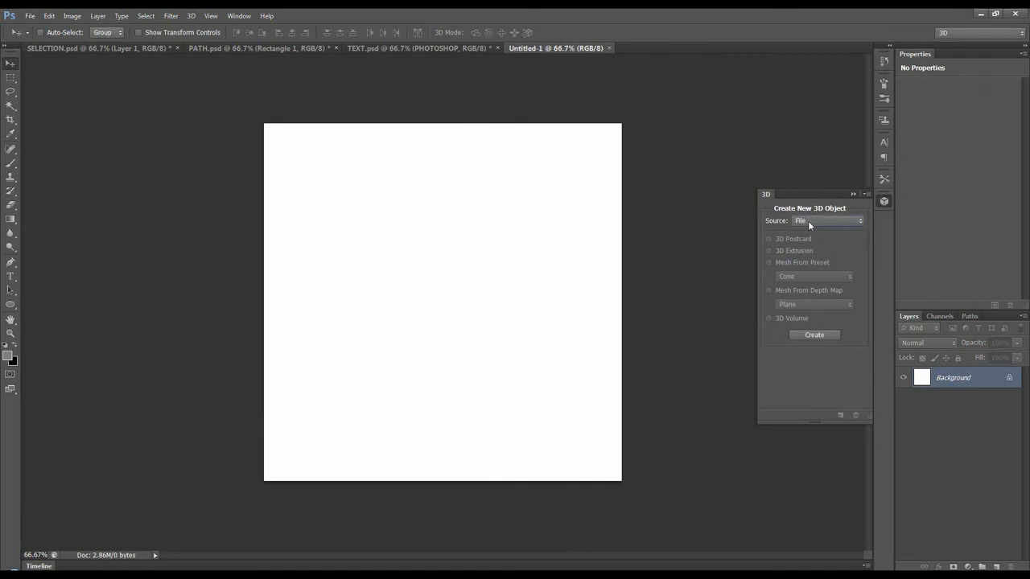
{"action": "left_click", "coordinate": [815, 335]}
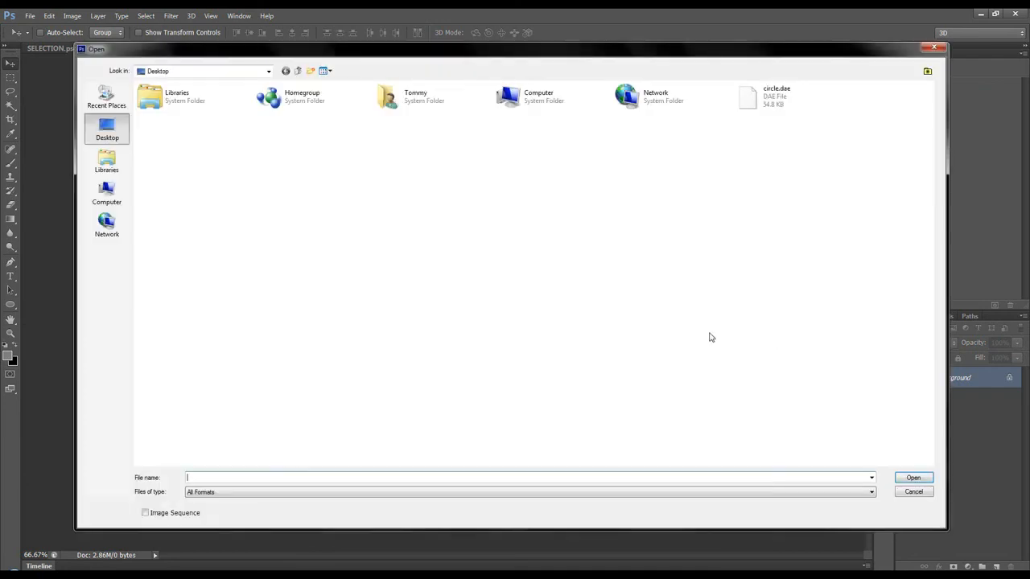
{"action": "left_click", "coordinate": [774, 96]}
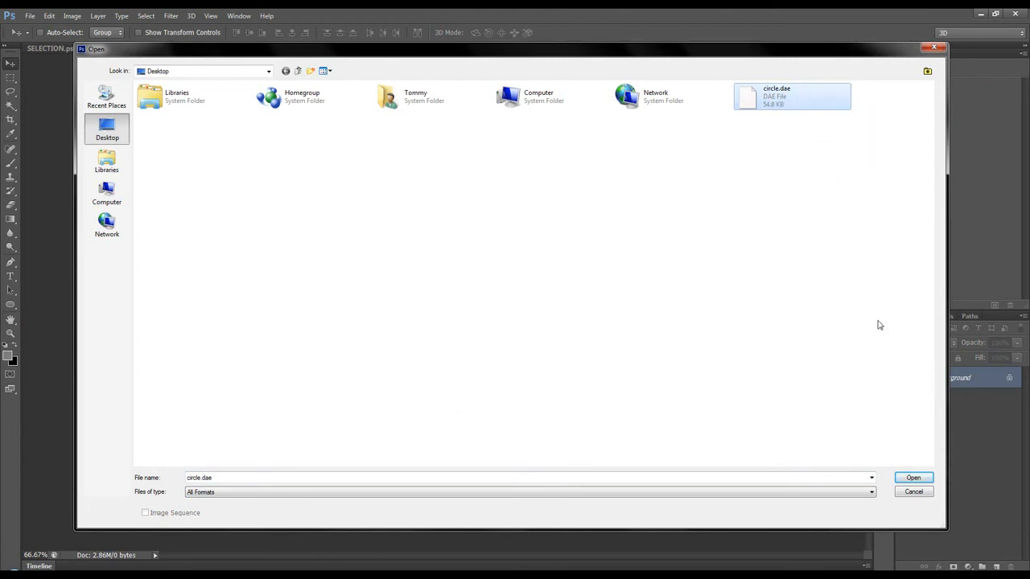
{"action": "left_click", "coordinate": [914, 477]}
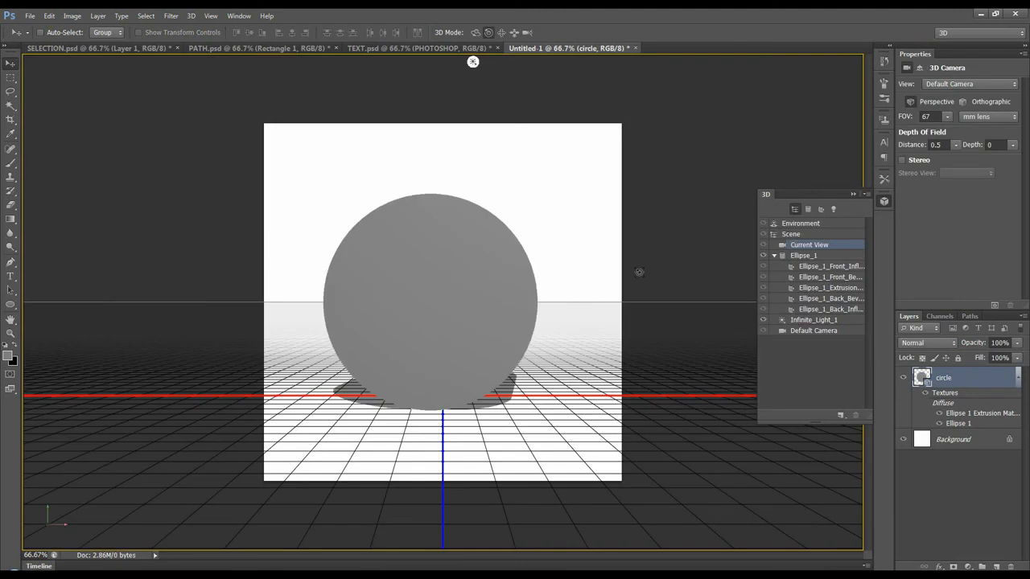
{"action": "left_click", "coordinate": [813, 255]}
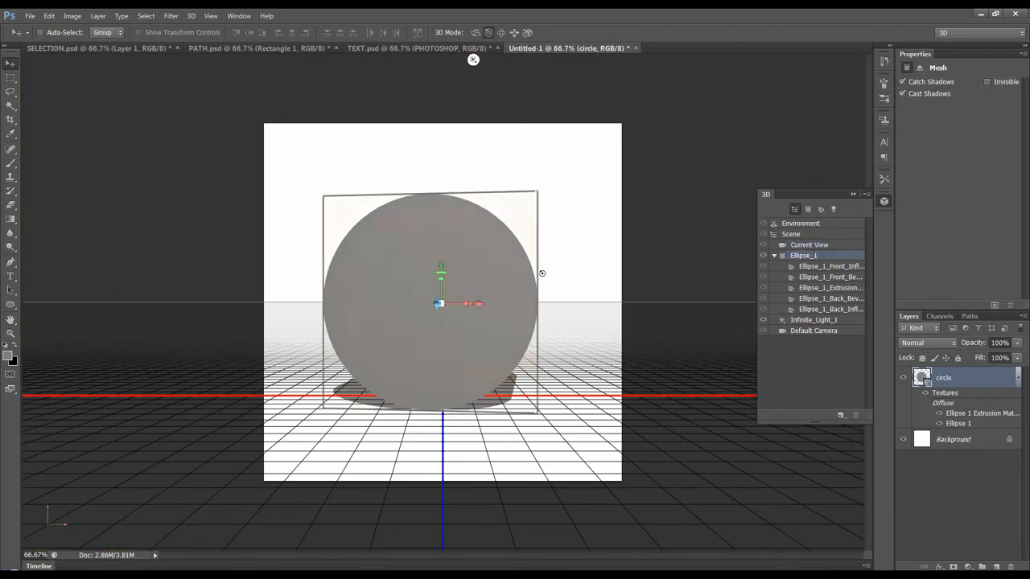
{"action": "left_click_drag", "start_coordinate": [472, 304], "coordinate": [566, 299]}
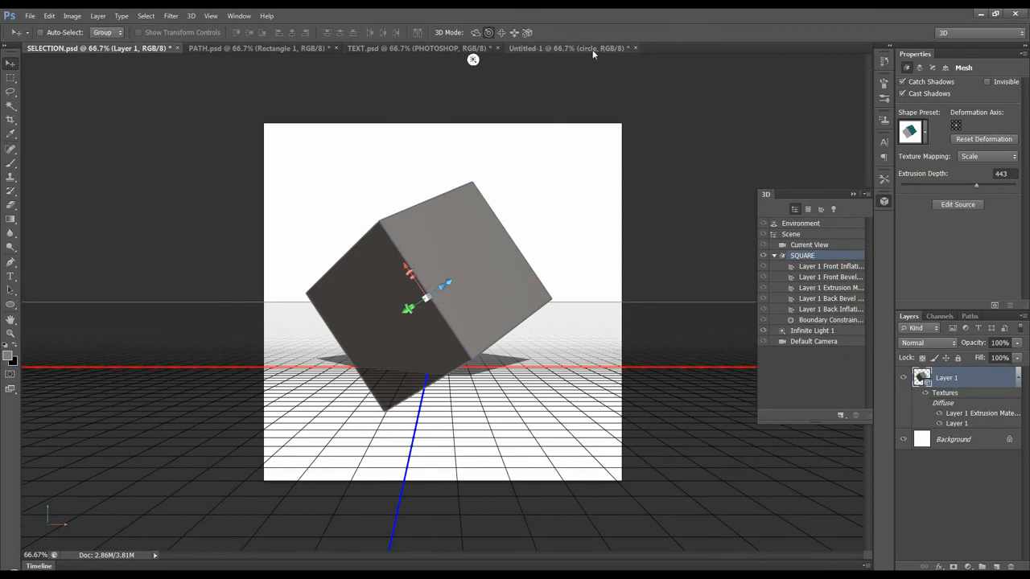
Step: Review the 3D extrusions in PATH.psd and TEXT.psd and return to the SELECTION.psd document
{"action": "left_click", "coordinate": [305, 48]}
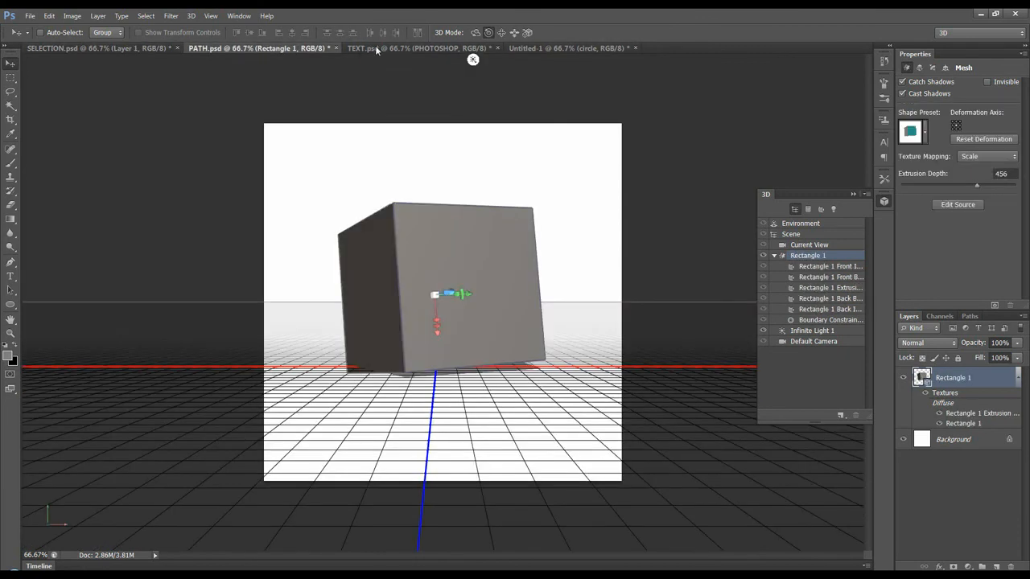
{"action": "left_click", "coordinate": [384, 47]}
{"action": "left_click", "coordinate": [325, 48]}
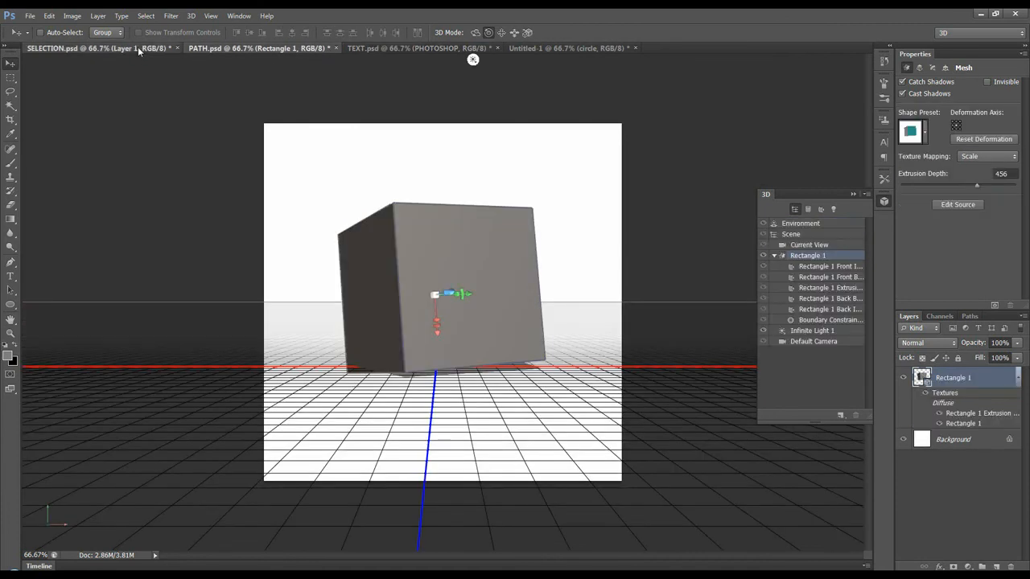
{"action": "left_click", "coordinate": [137, 47]}
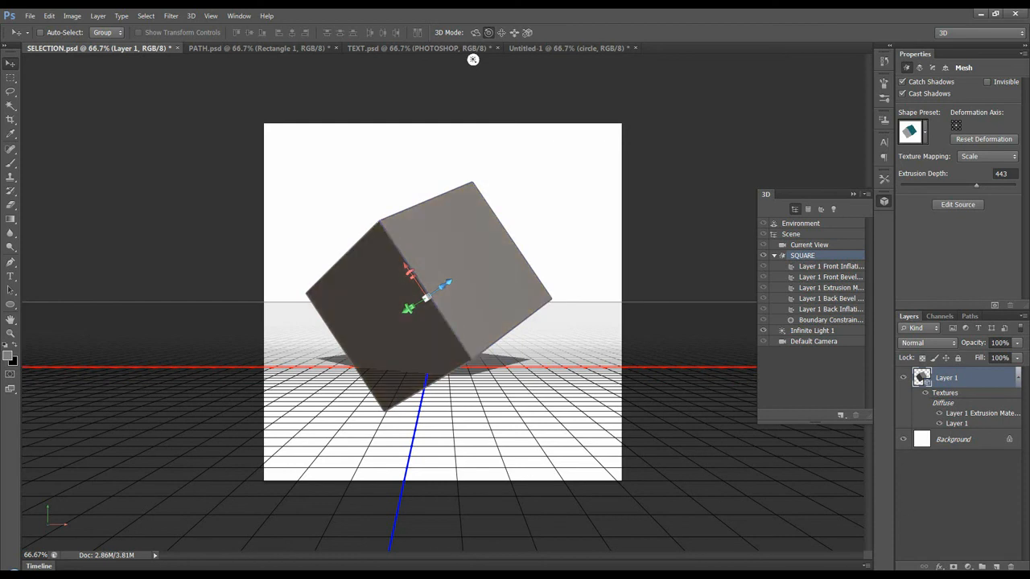
{"action": "right_click", "coordinate": [948, 527]}
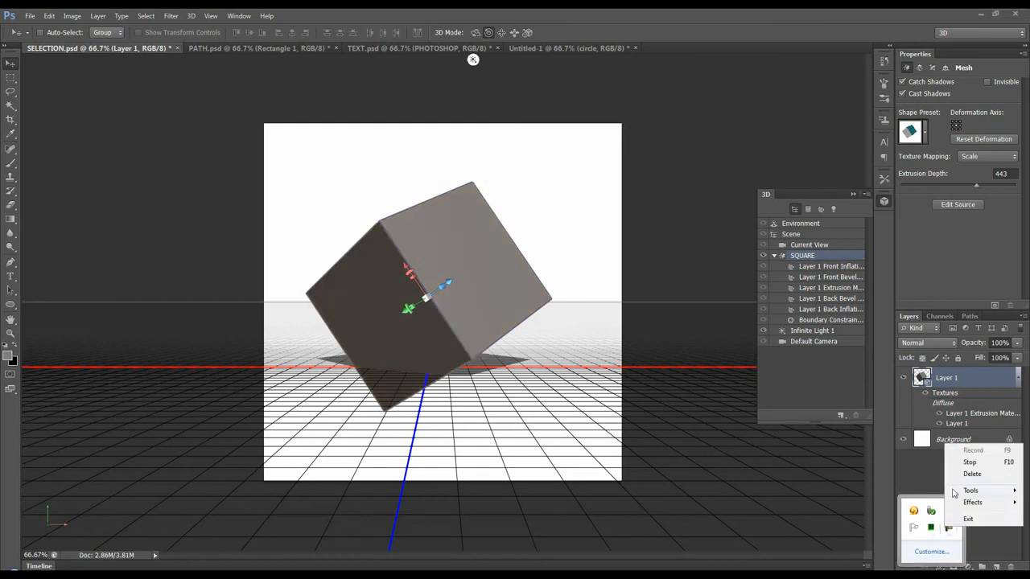